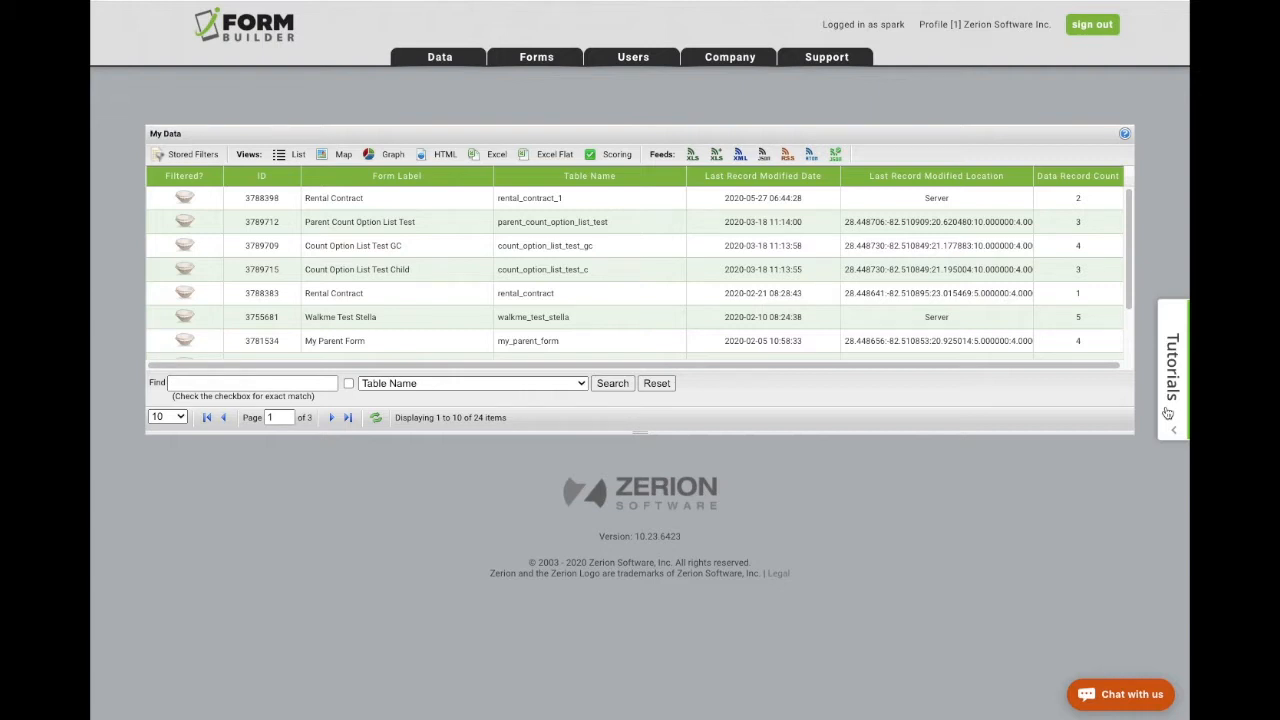
Search the tutorials for "pass" and start the walkthrough on passing data from a parent form to a subform.
left_click(1167, 410)
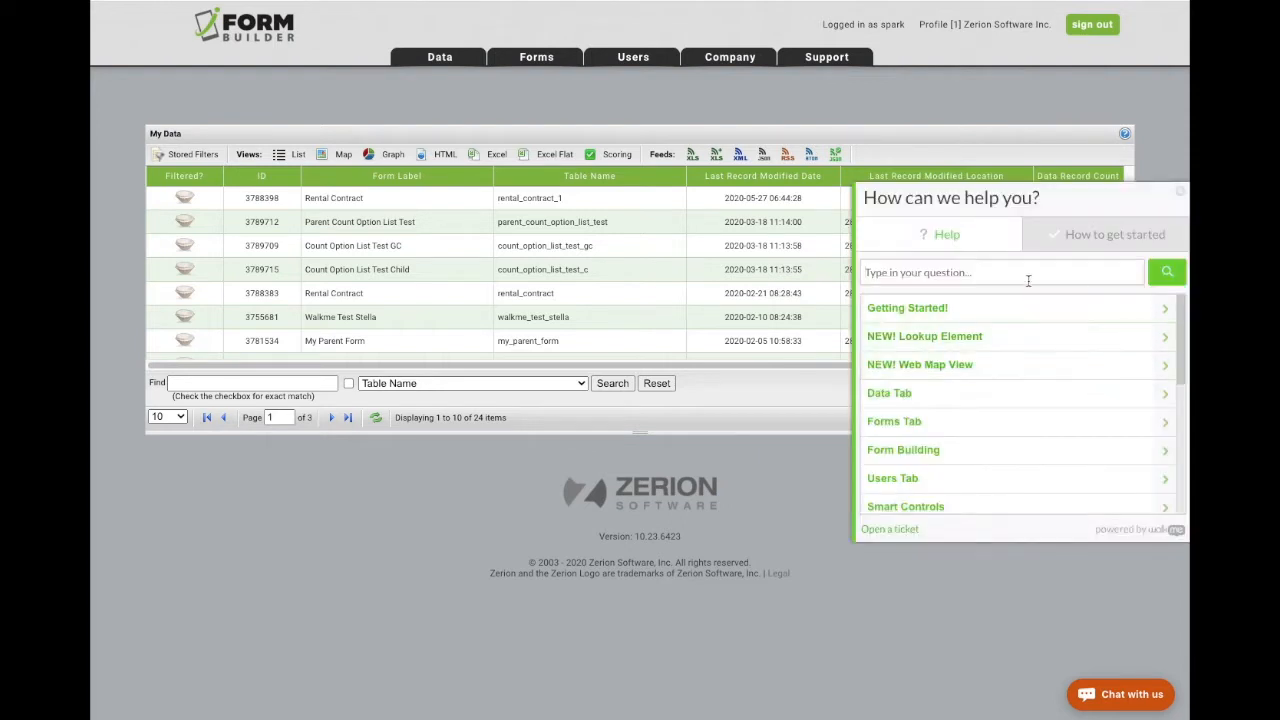
left_click(1027, 281)
type("pass")
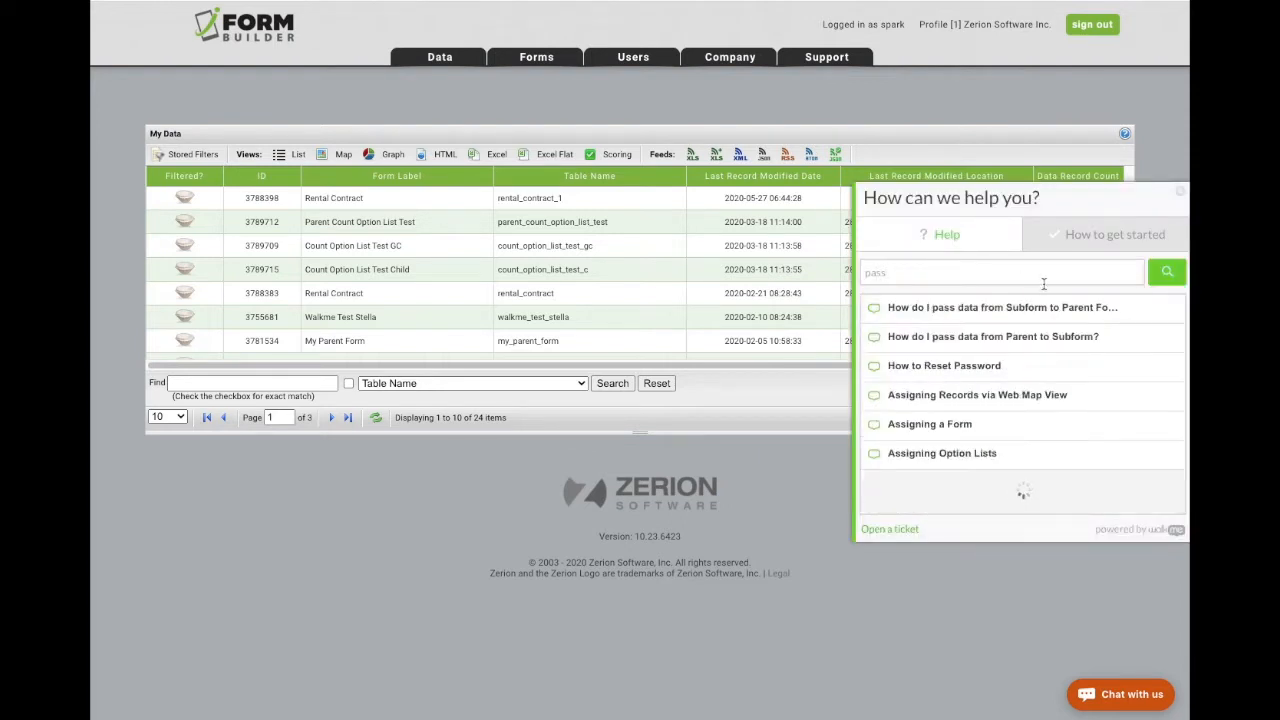
left_click(1122, 343)
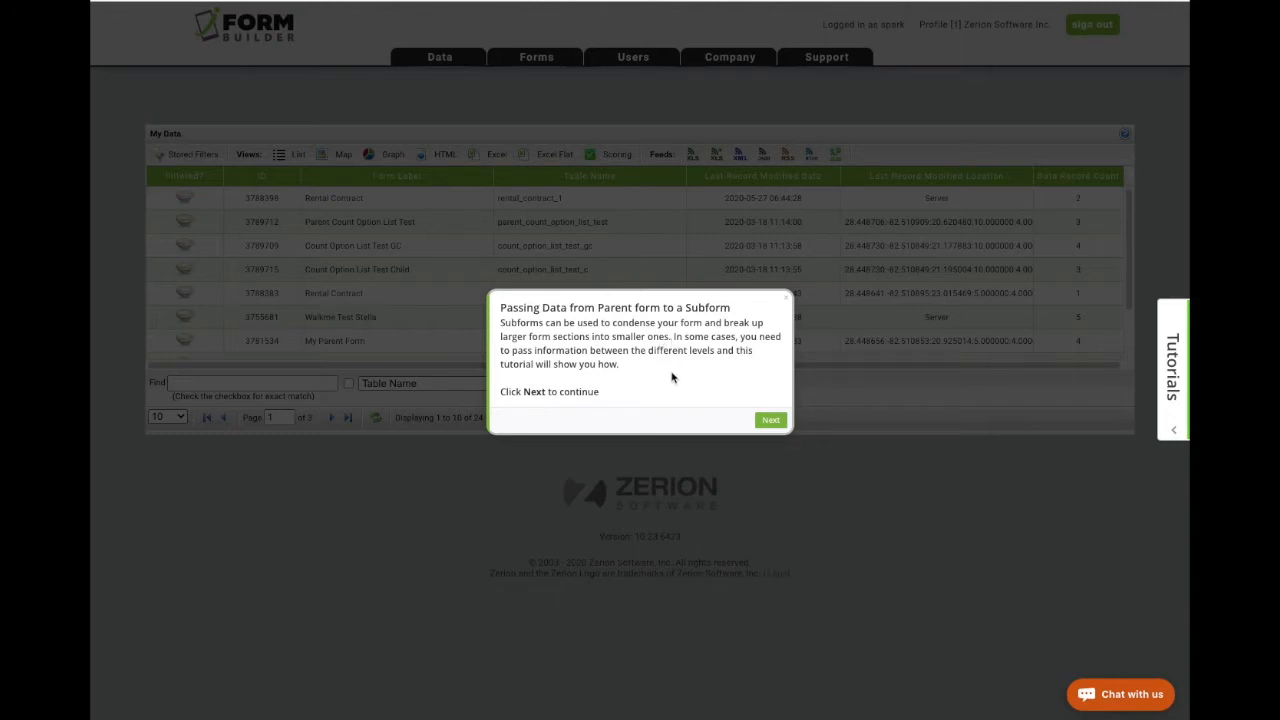
left_click(770, 420)
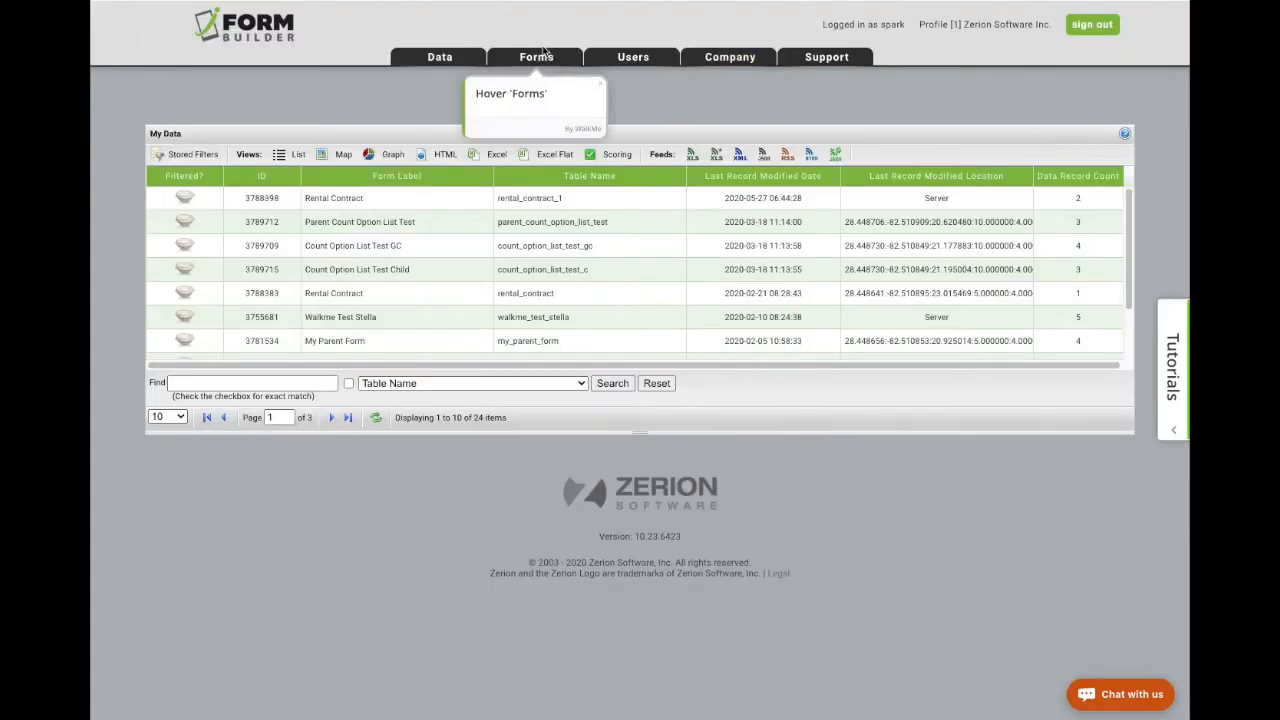
Go to the forms list, search for "parent" and open My Parent Form for editing.
mouse_move(540, 57)
left_click(540, 97)
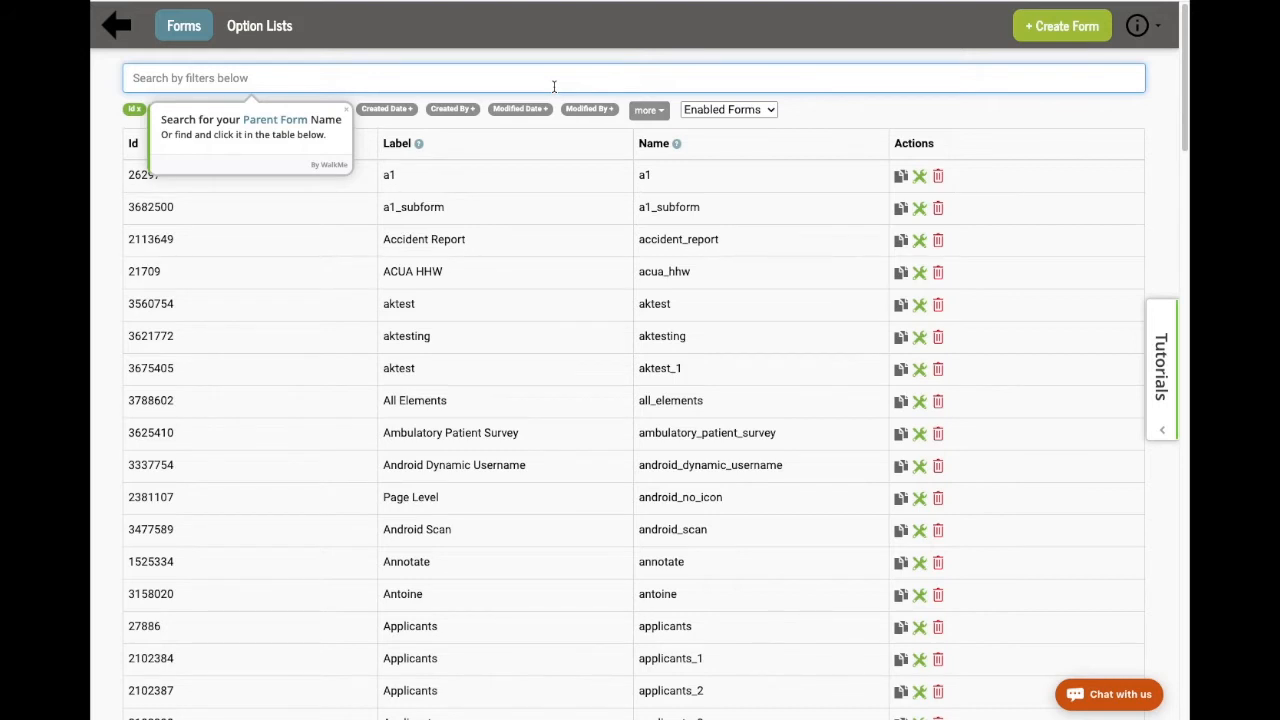
left_click(533, 80)
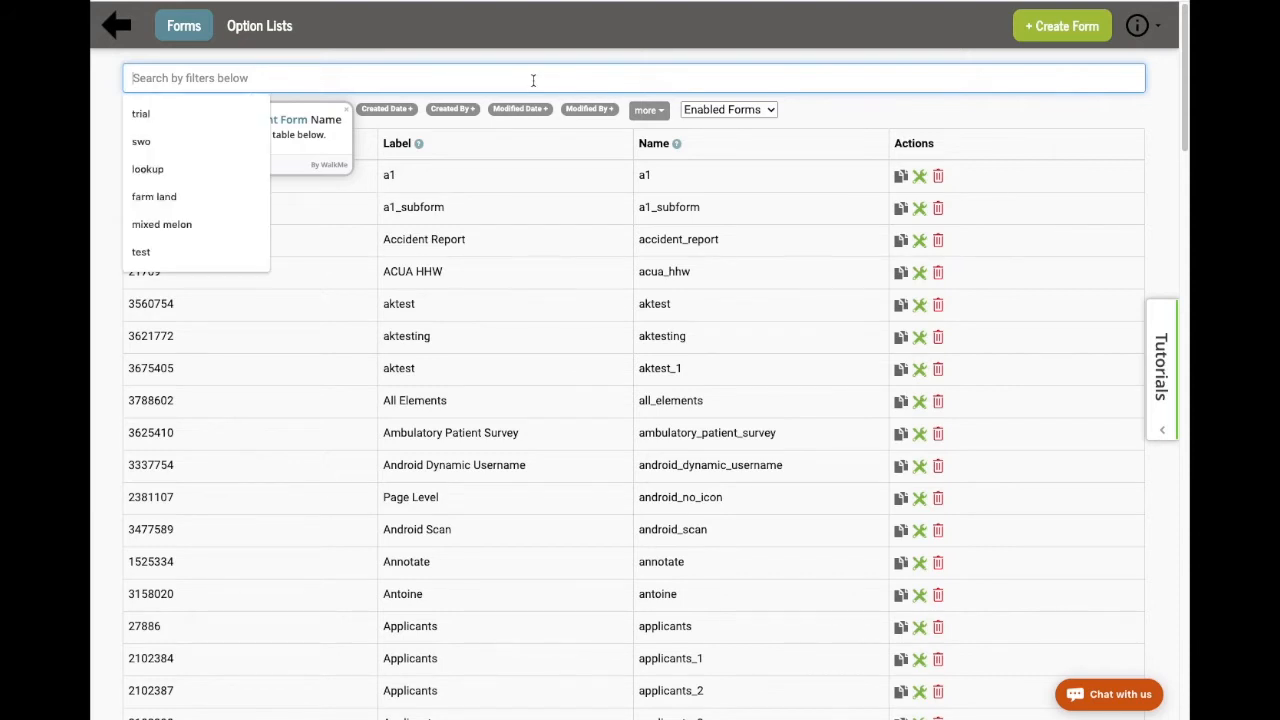
type("parent")
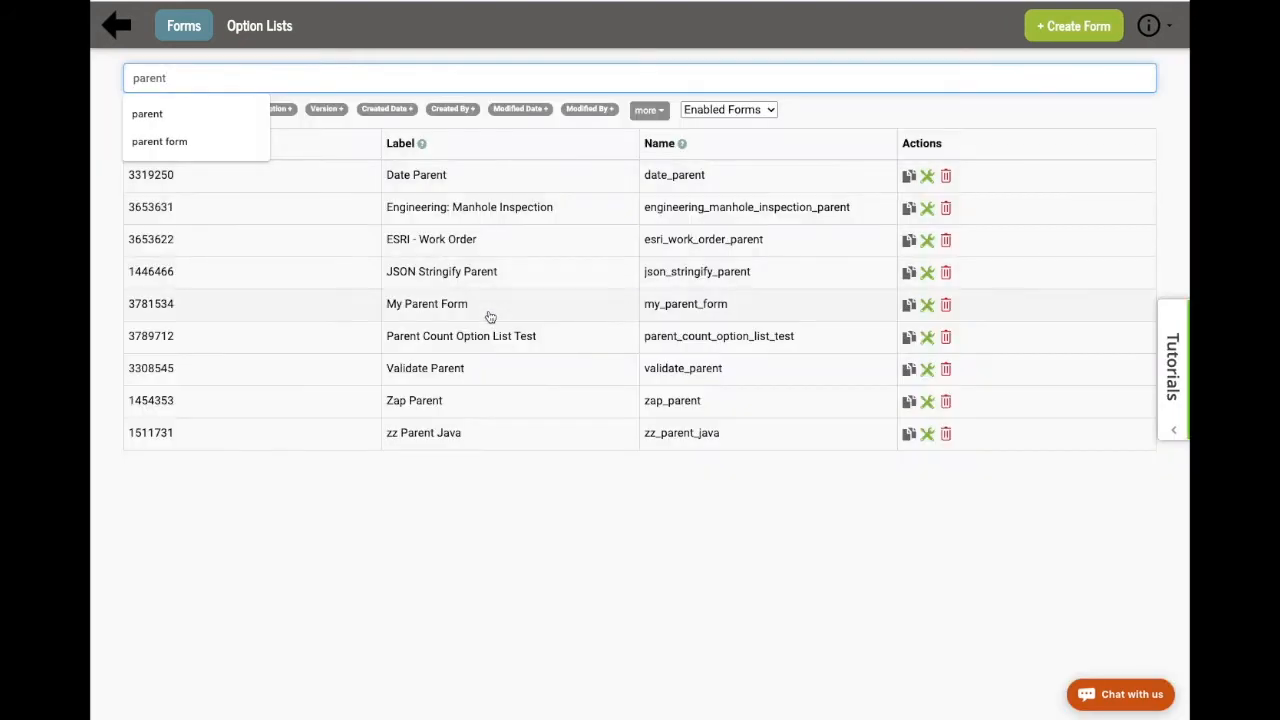
left_click(490, 316)
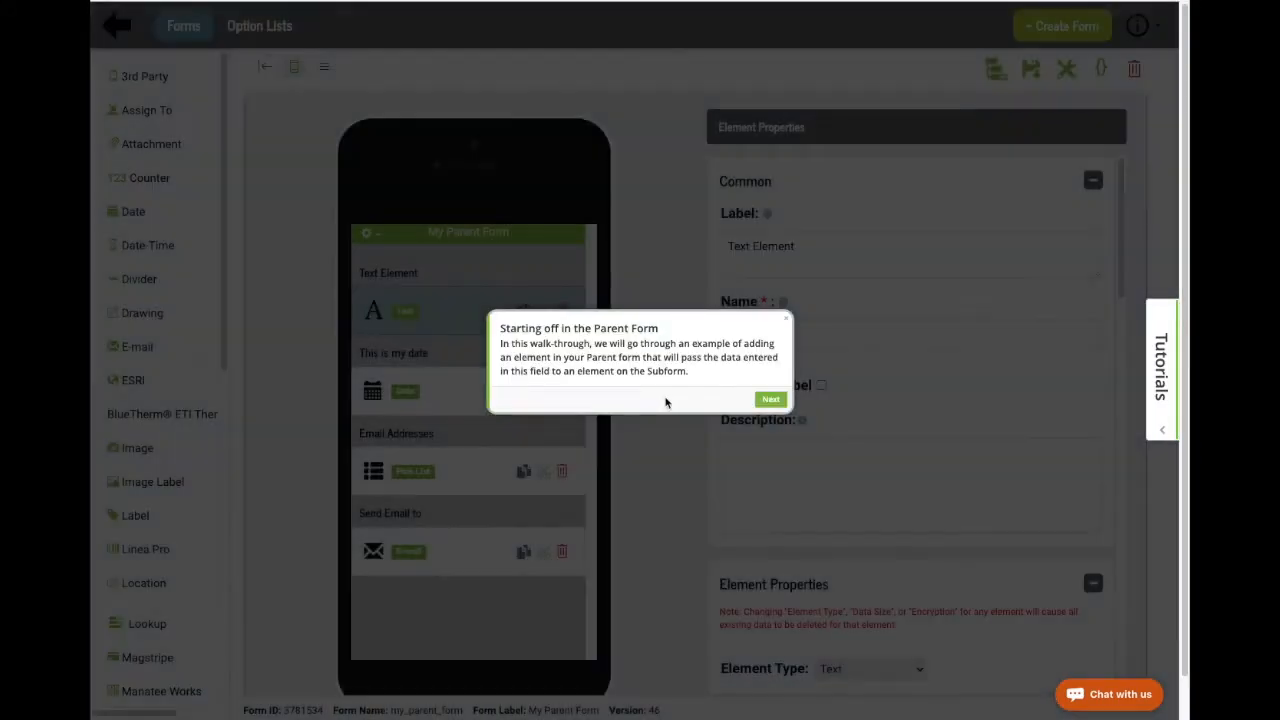
Add a Text element labelled "Pass Data to Subform" to the parent form and base its name on the label.
left_click(770, 398)
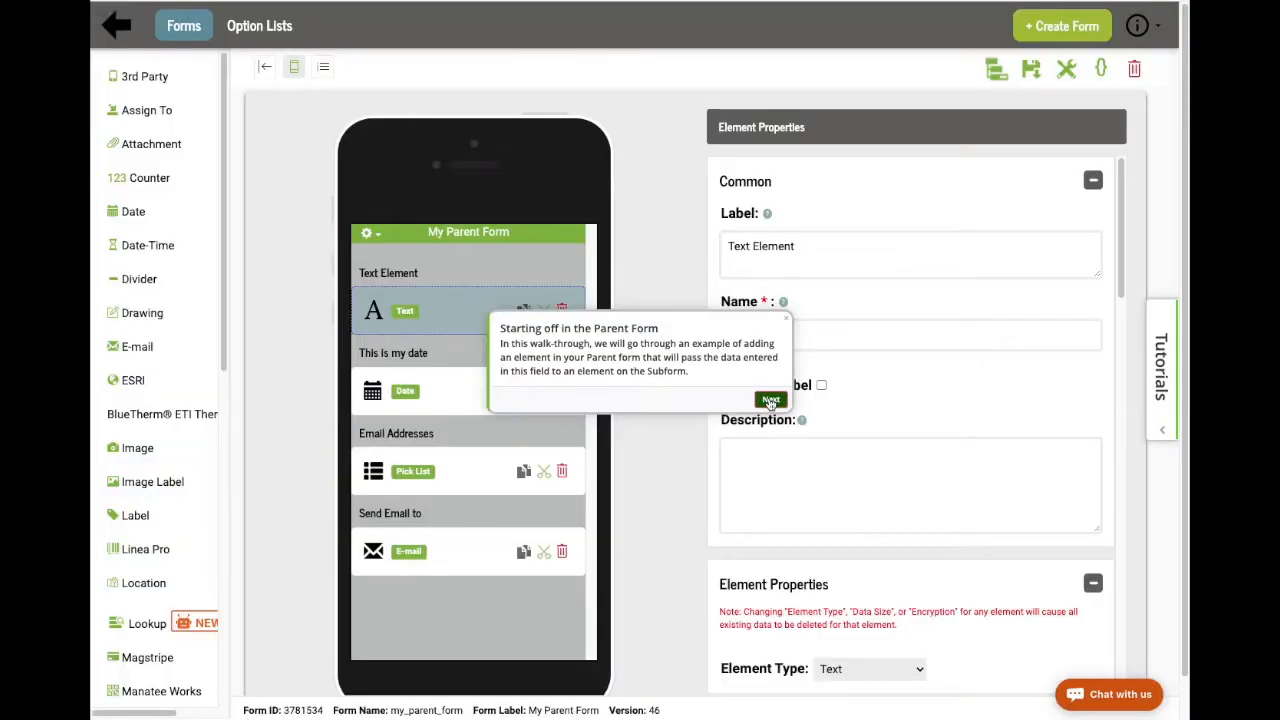
left_click_drag(197, 716, 157, 716)
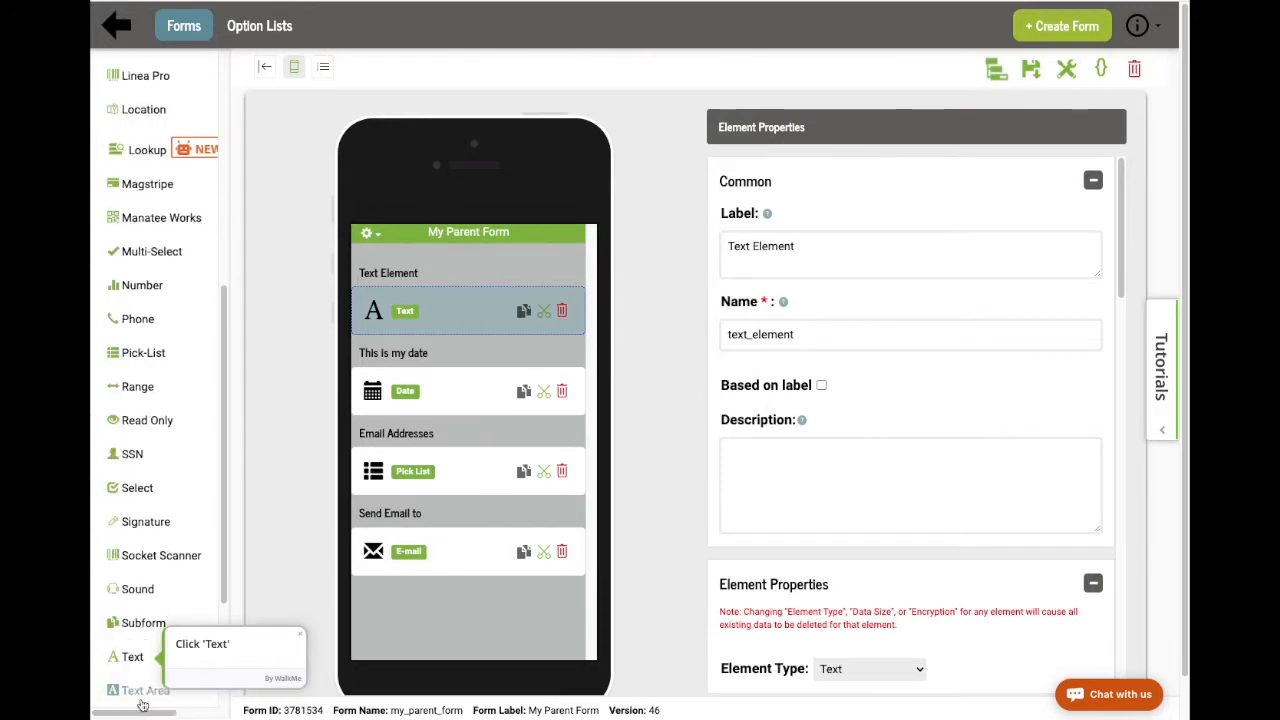
left_click(125, 656)
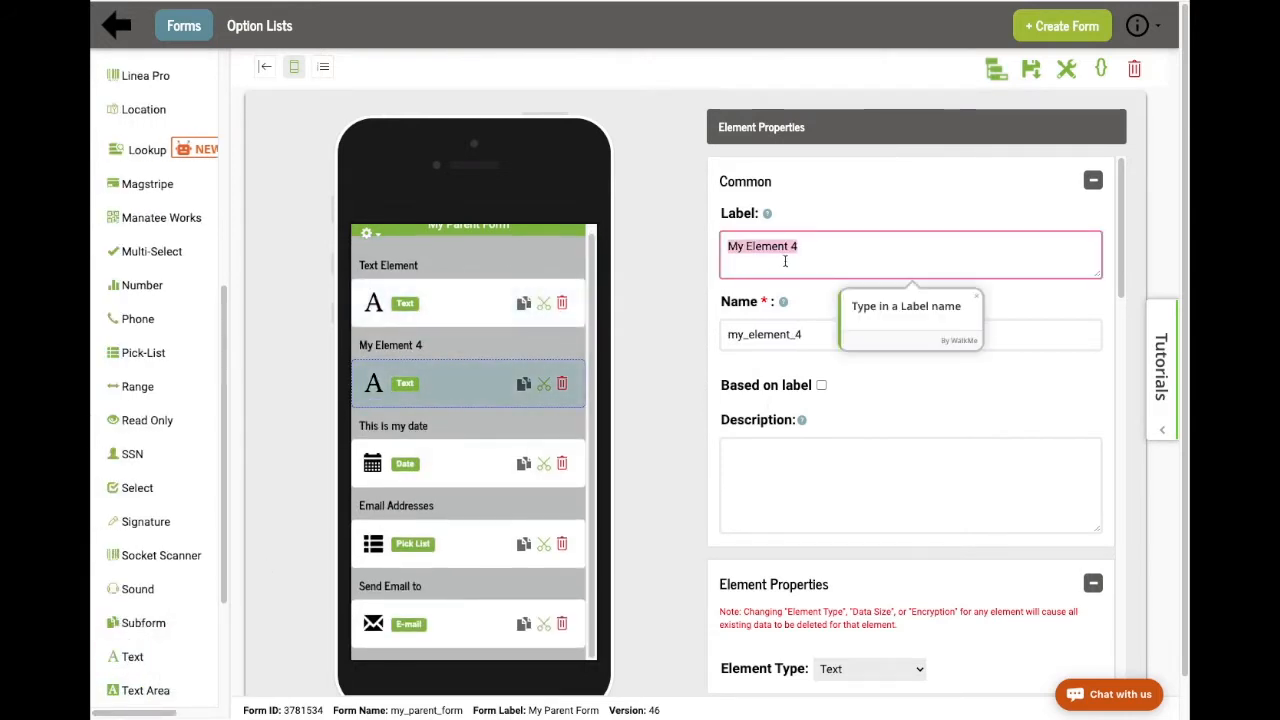
type("P")
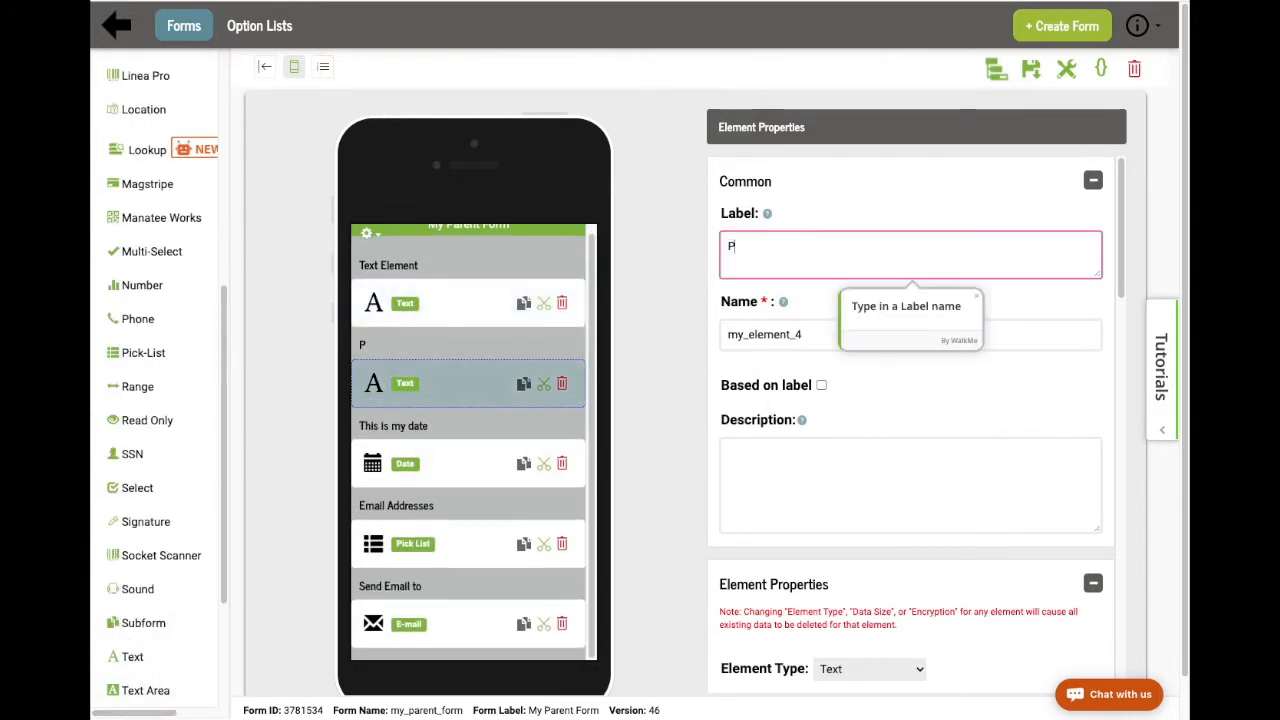
type("ass Data to Subform")
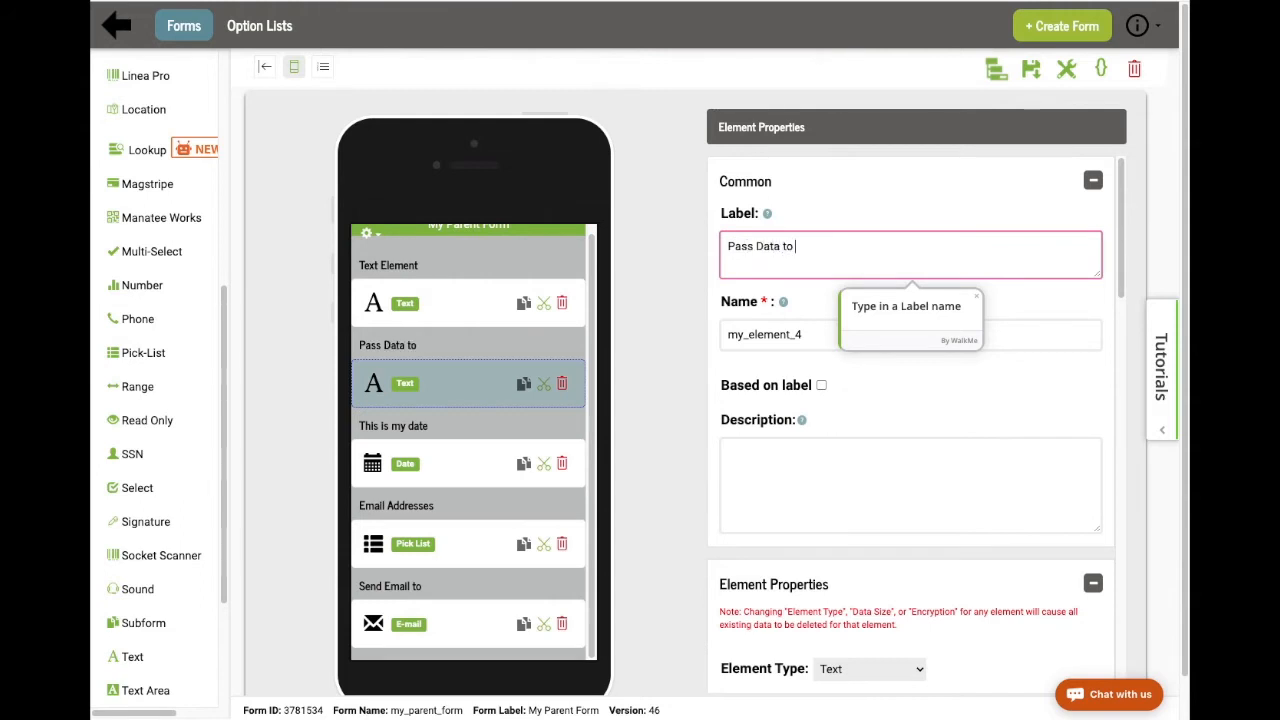
left_click(821, 385)
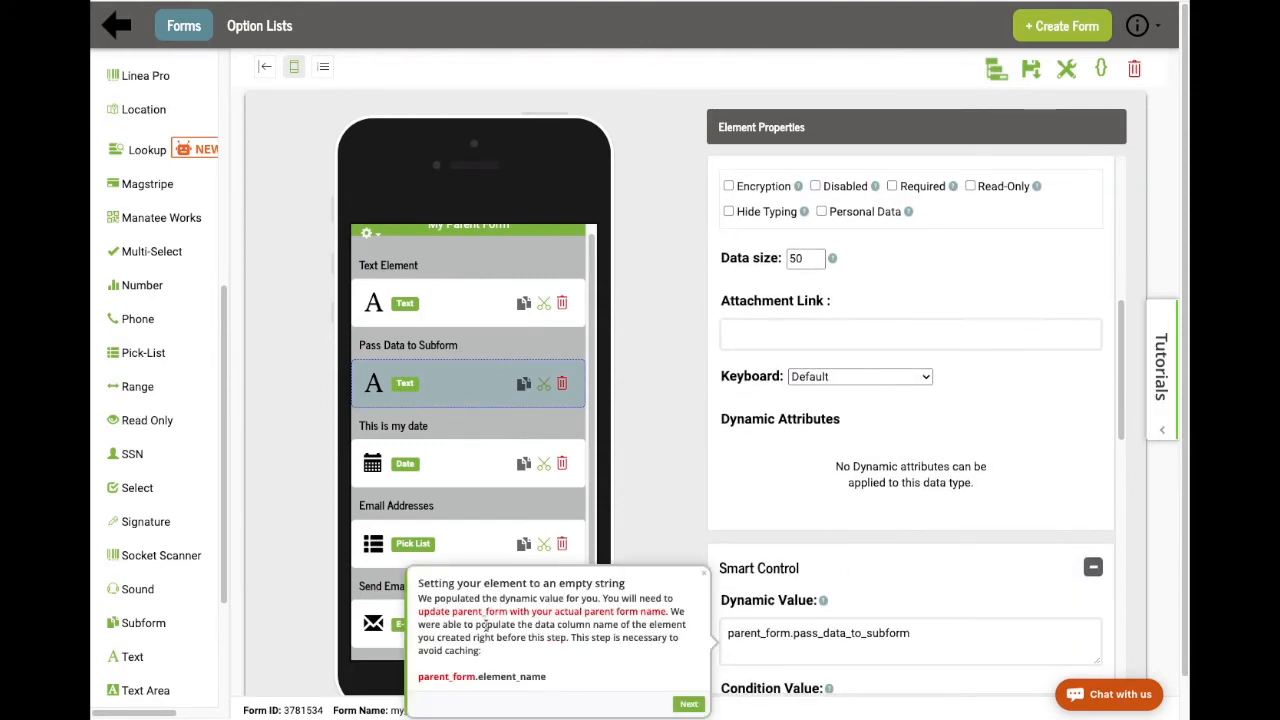
Set the Pass Data to Subform element's dynamic value to my_parent_form.pass_data_to_subform and continue past the form name hint.
left_click_drag(418, 611, 667, 611)
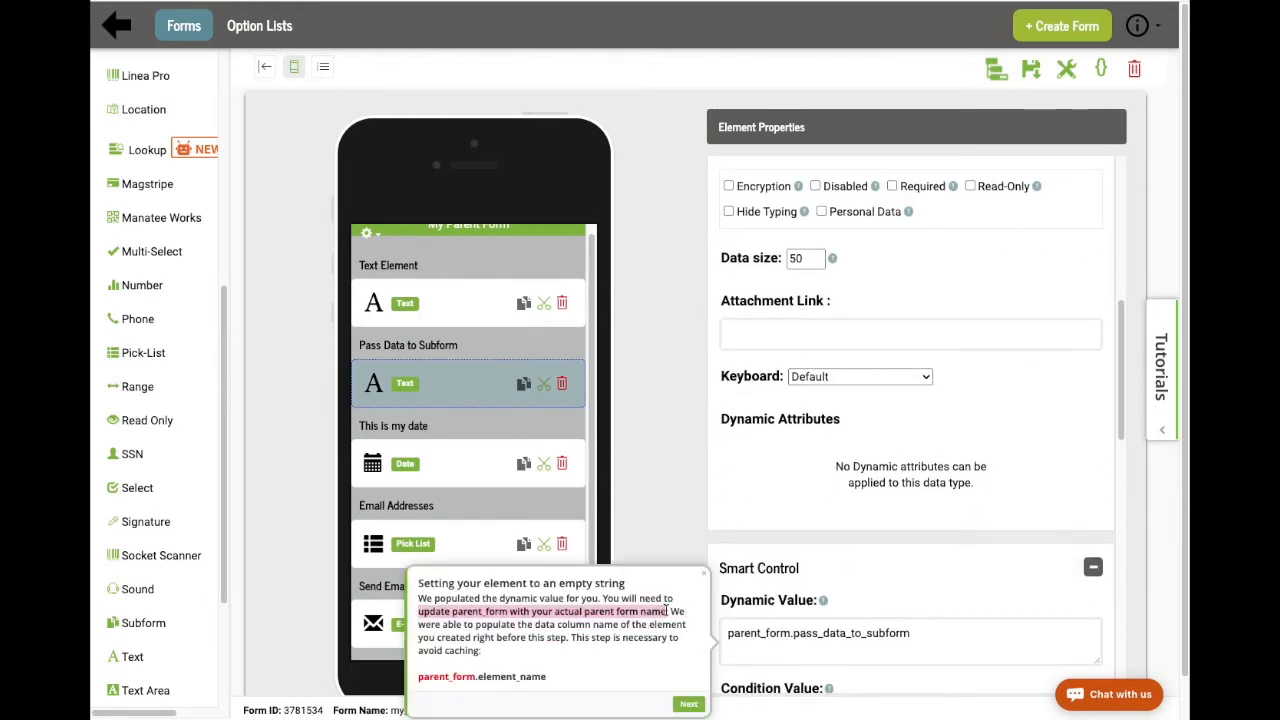
scroll(777, 634, "down", 2)
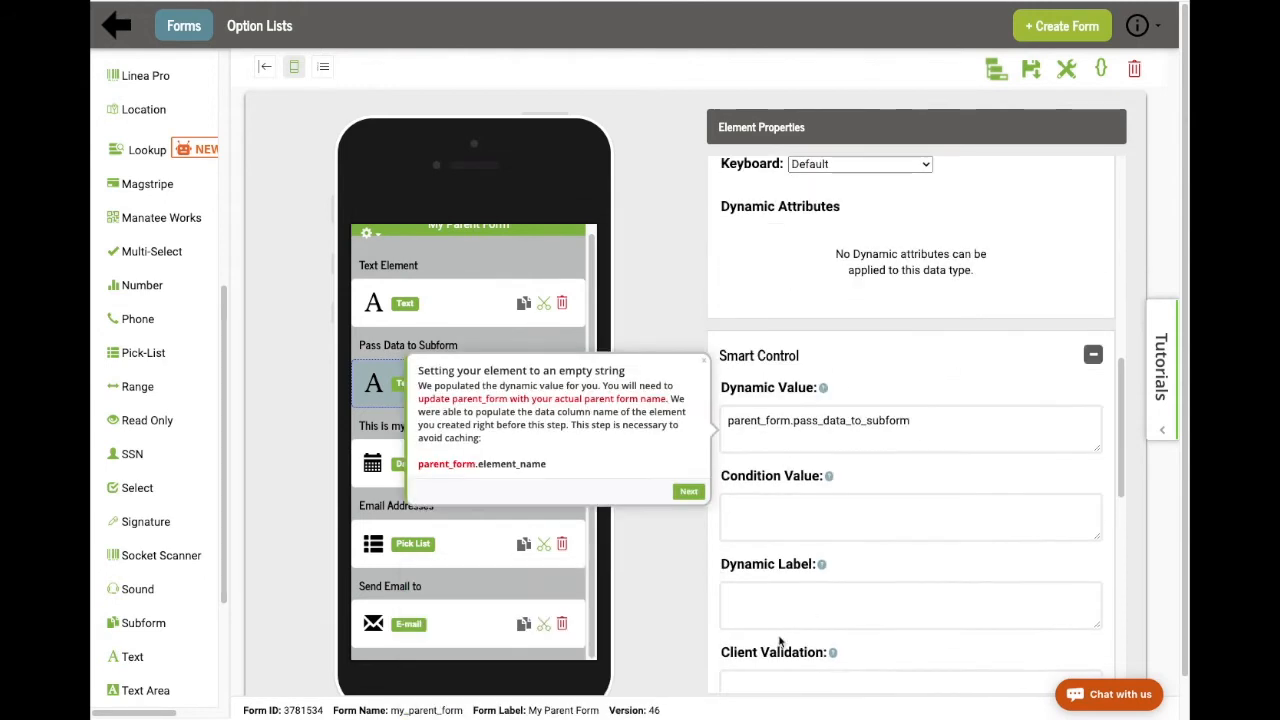
scroll(780, 641, "up", 1)
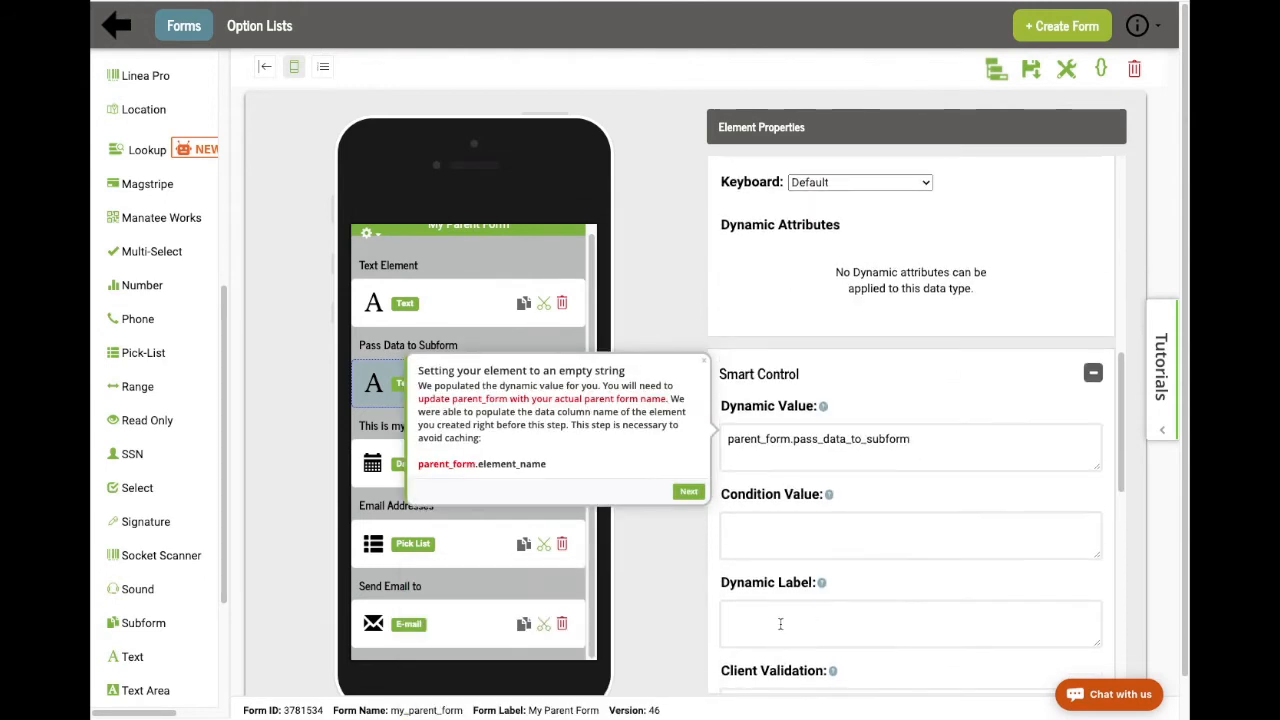
double_click(762, 439)
type("my_parent")
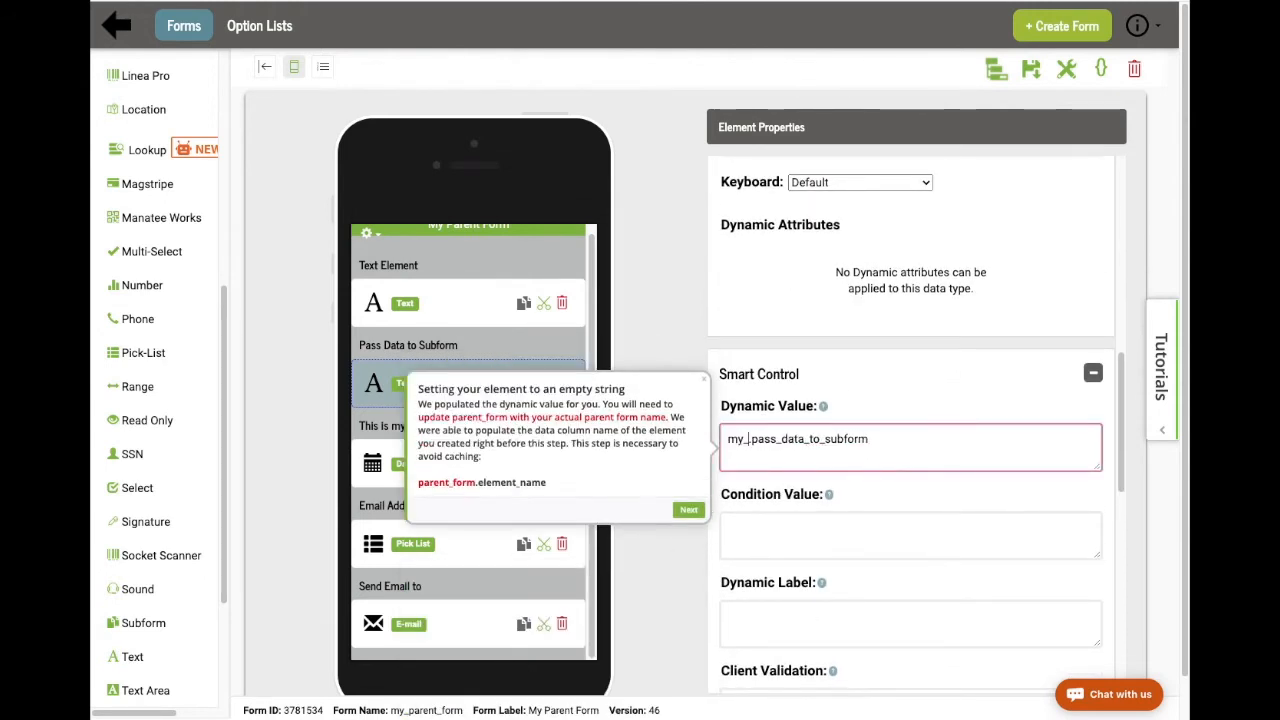
type("_form")
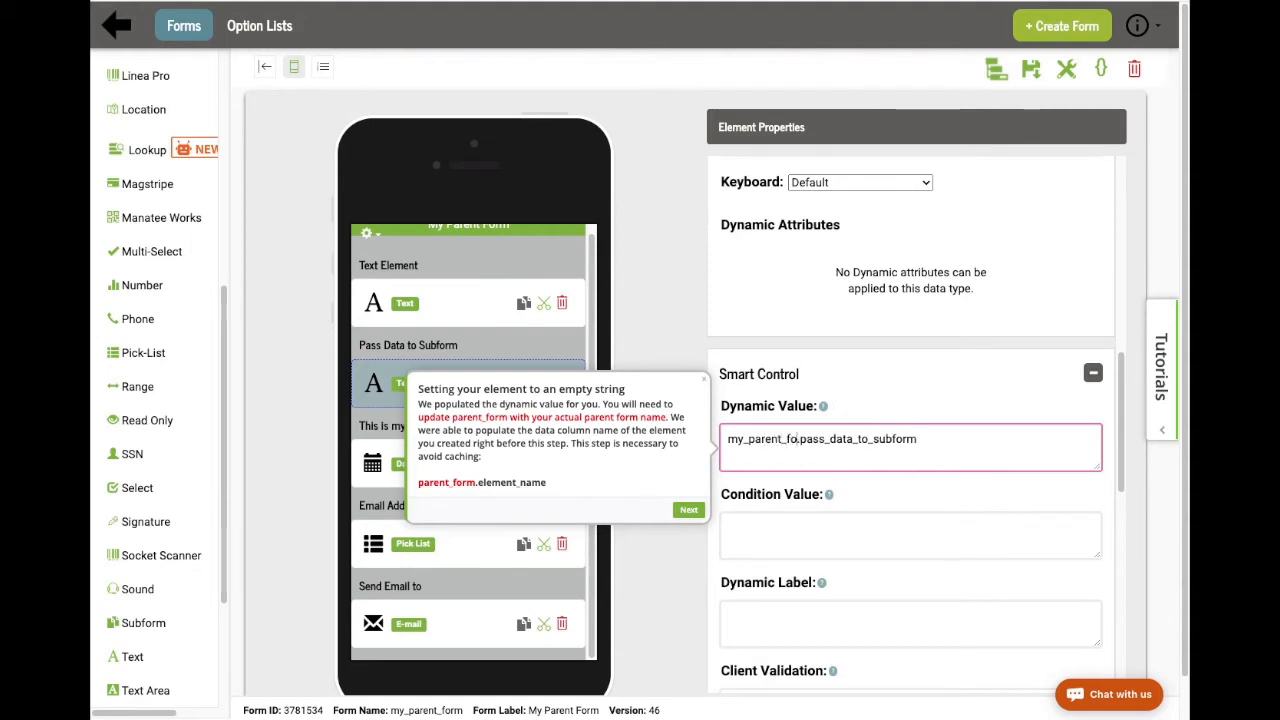
left_click(690, 510)
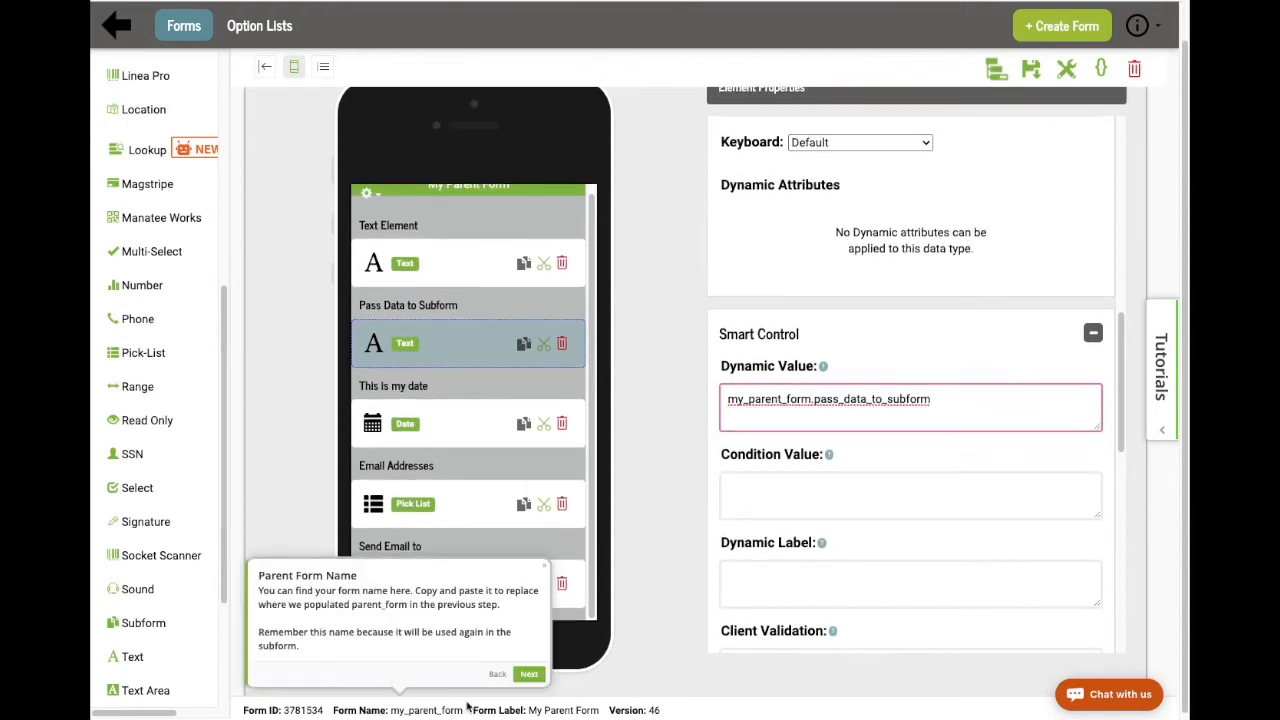
left_click(527, 676)
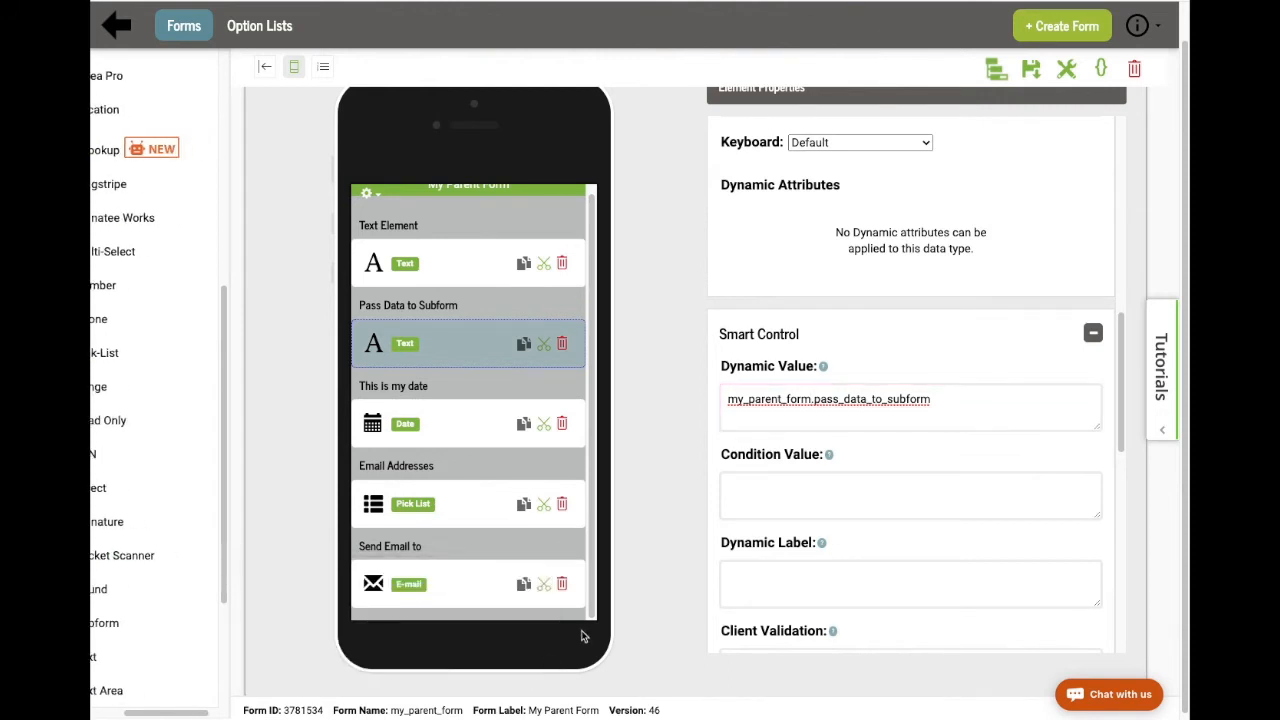
Add a Subform element labelled "My Subform" to the parent form and keep its name based on the label.
left_click(100, 623)
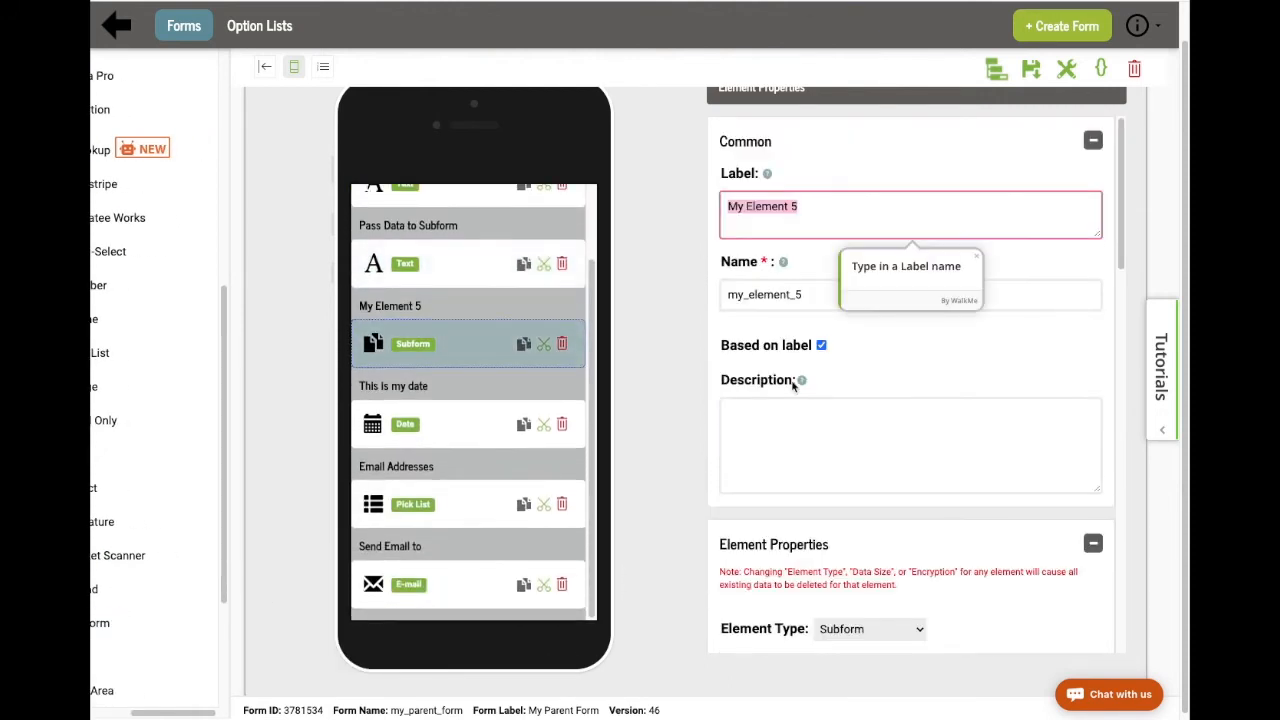
type("My Subform")
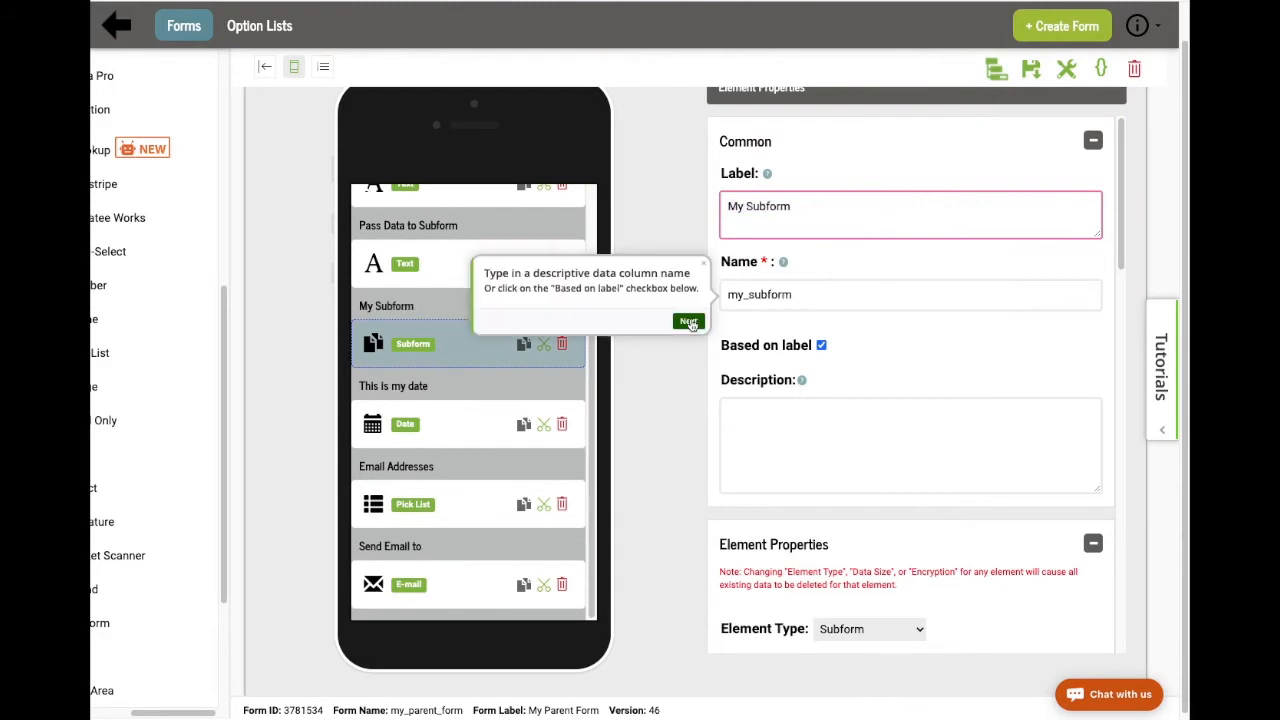
left_click(689, 322)
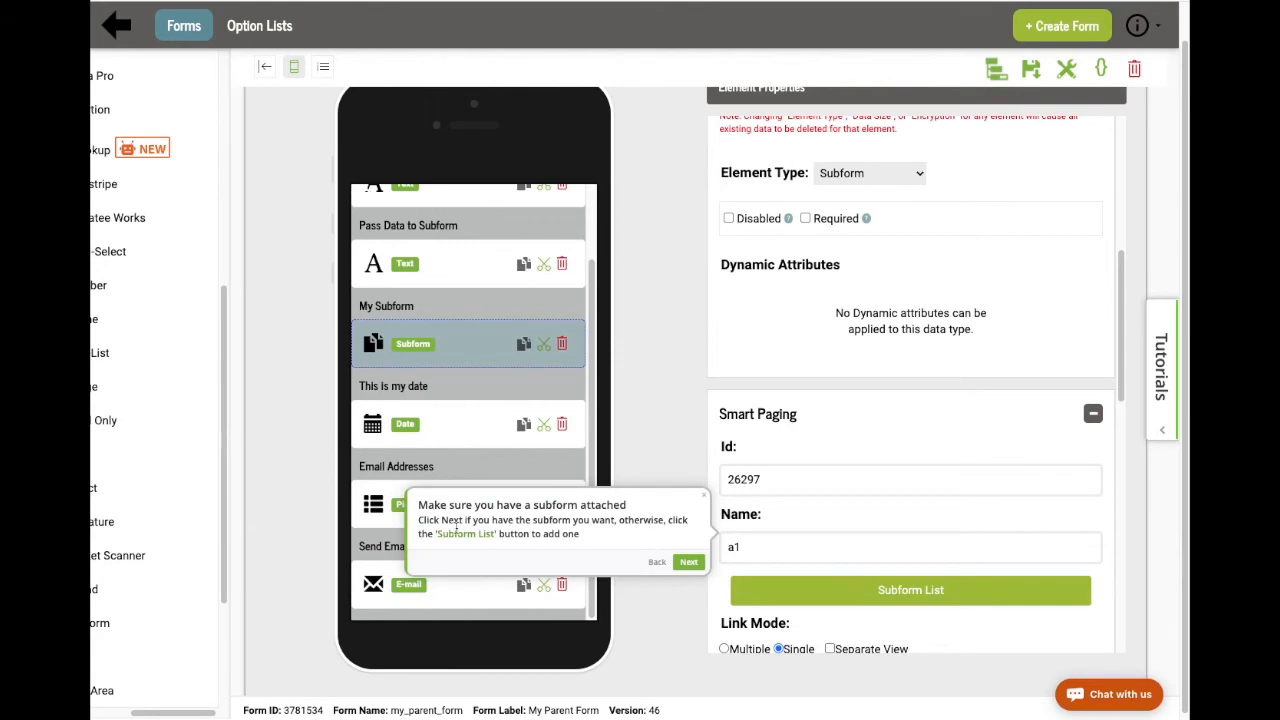
Search the subform list for "subform" and attach my_subform to the My Subform element.
left_click(796, 592)
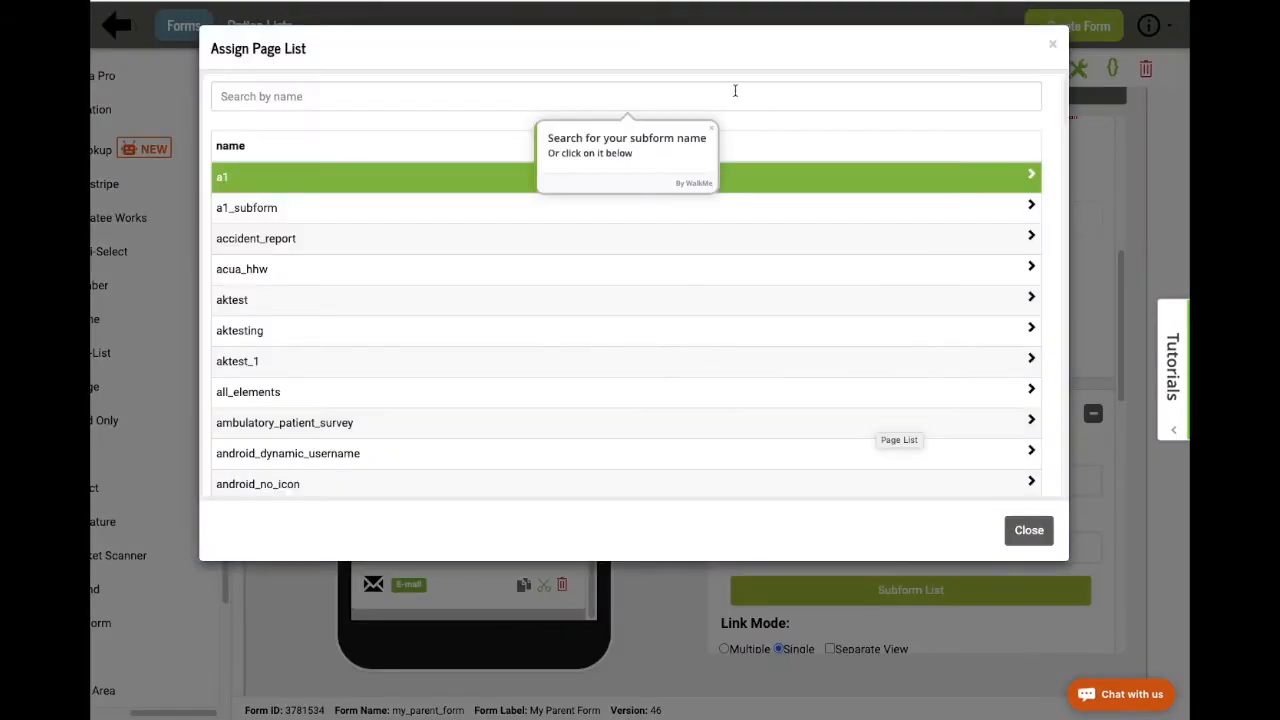
left_click(722, 98)
type("subform")
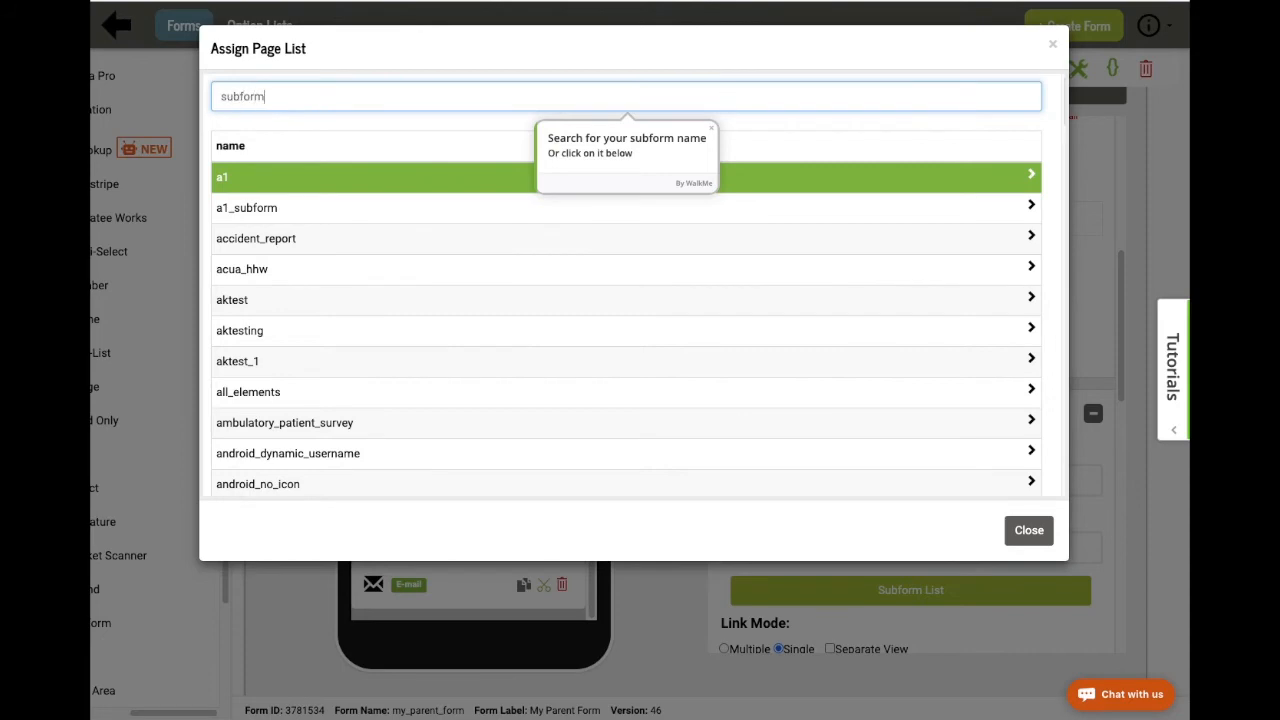
left_click(512, 336)
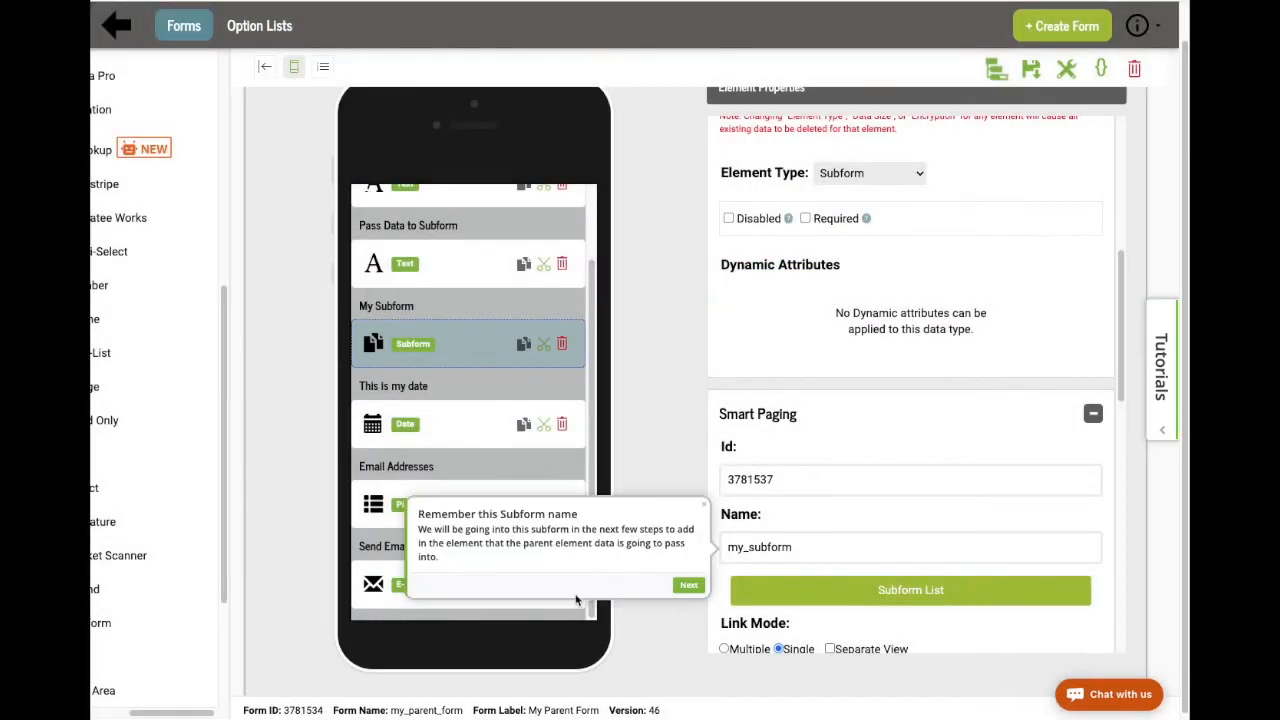
left_click(688, 589)
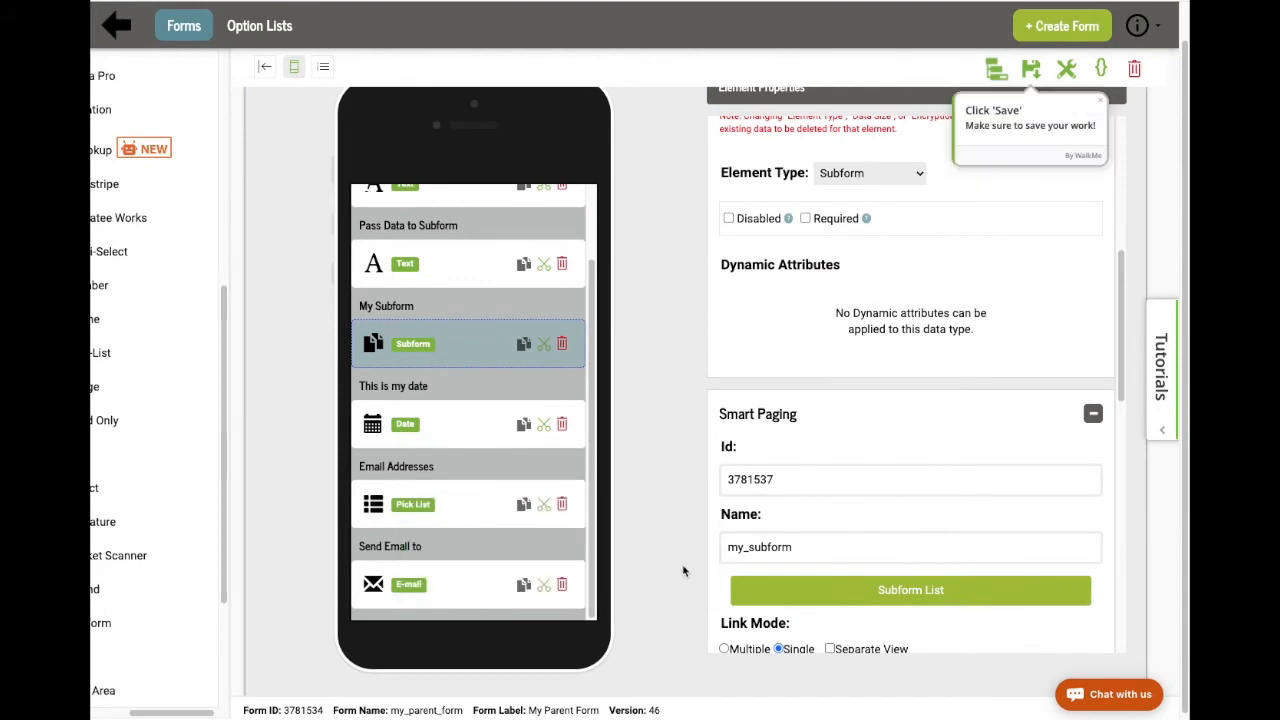
Move Pass Data to Subform and My Subform to the end of the parent form, with My Subform last, and save.
scroll(652, 531, "up", 1)
scroll(474, 337, "up", 1)
left_click_drag(473, 338, 467, 622)
left_click_drag(416, 302, 425, 625)
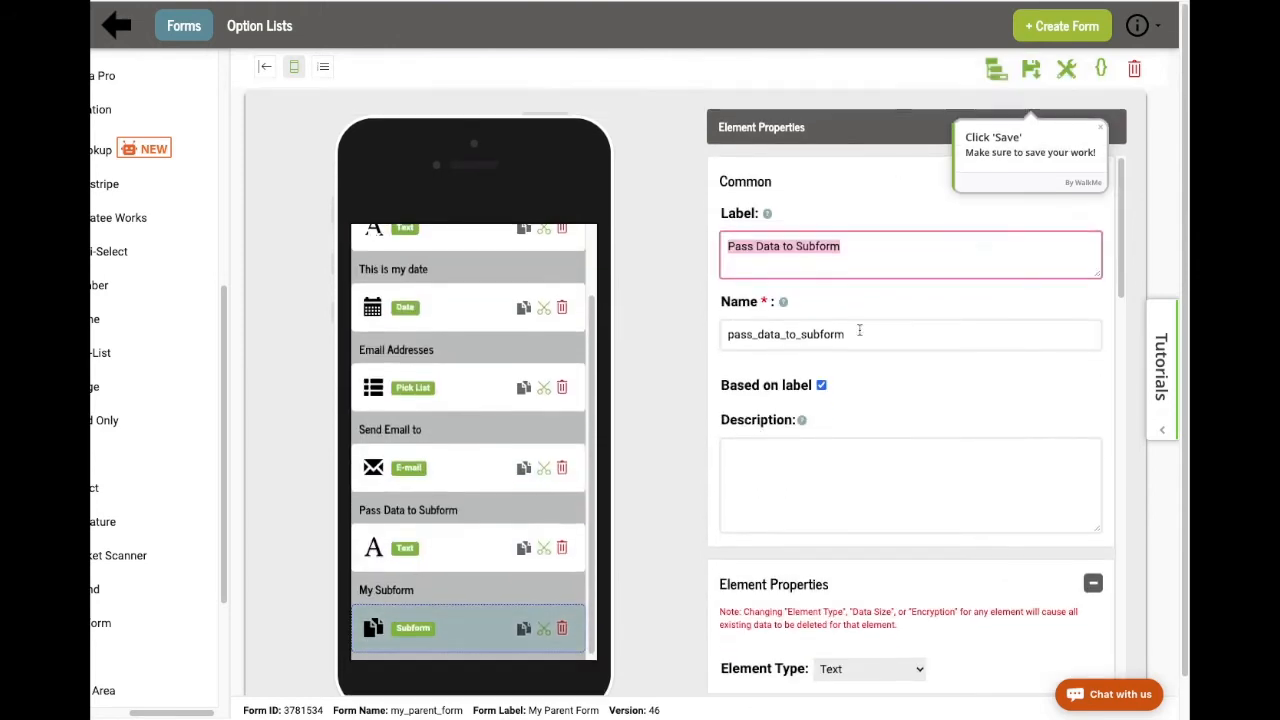
left_click(1031, 68)
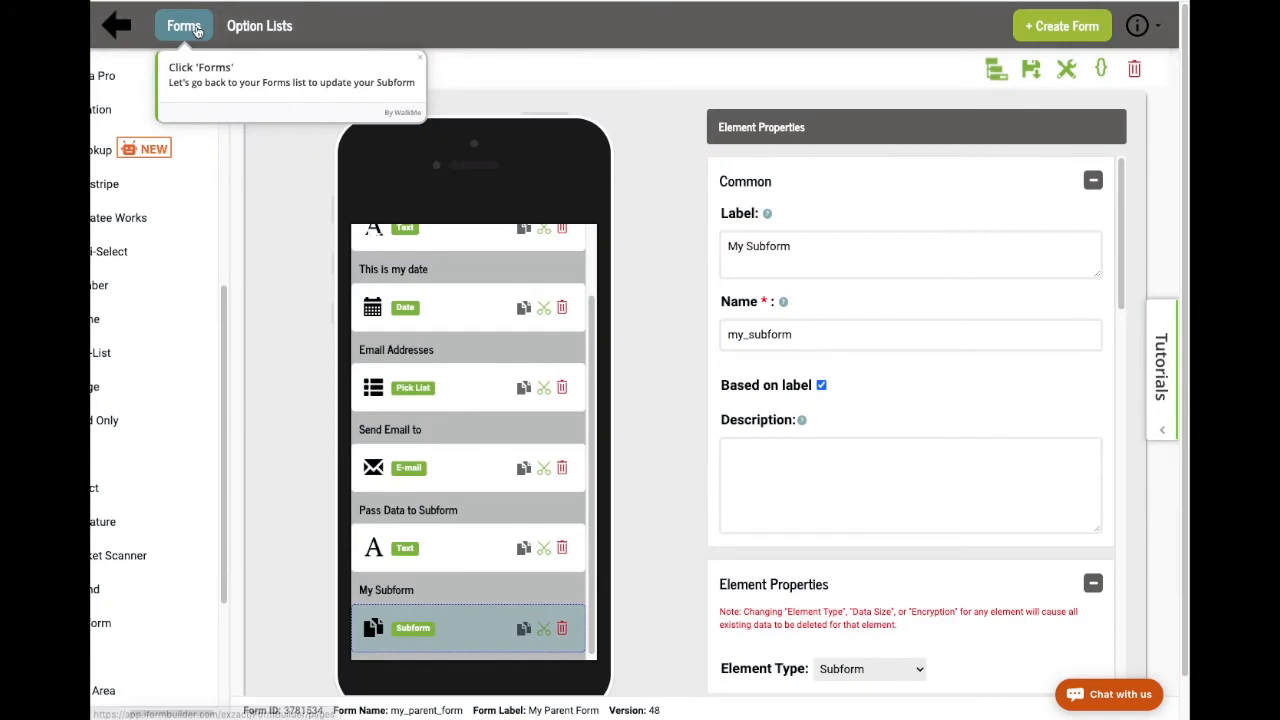
Return to the forms list, search for the subform and open My Subform for editing.
left_click(184, 26)
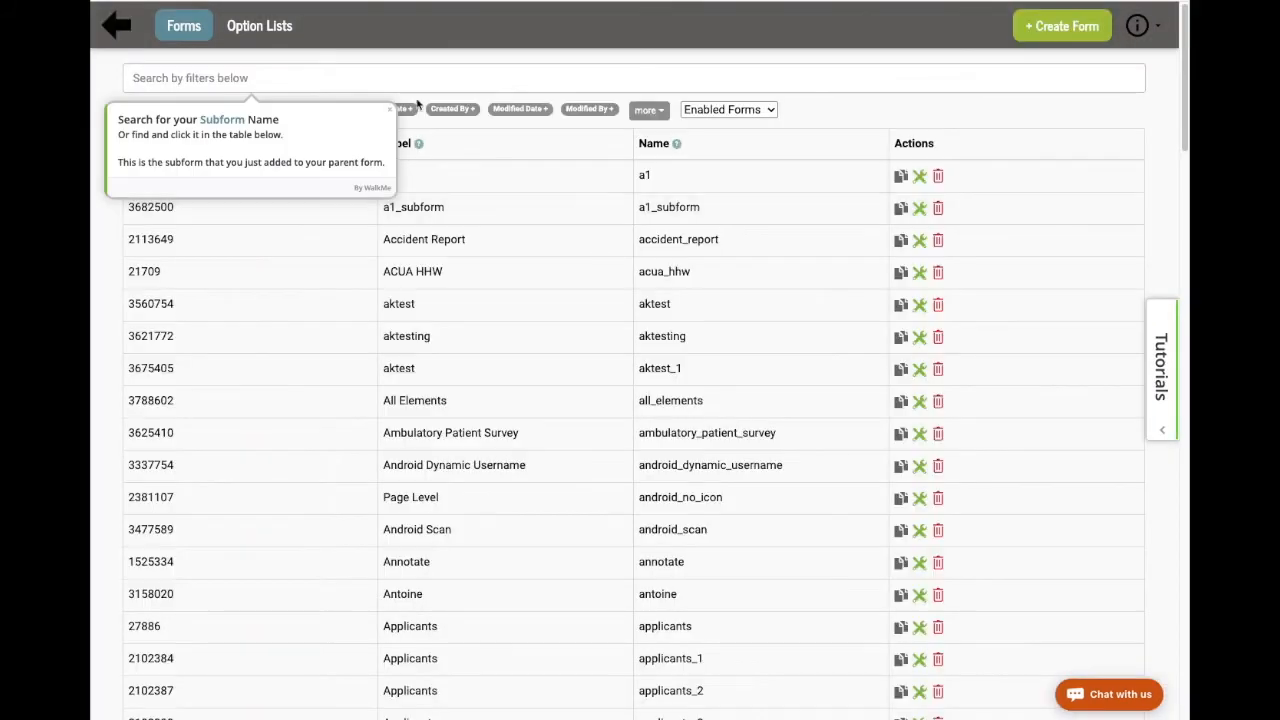
left_click(391, 77)
type("my subform")
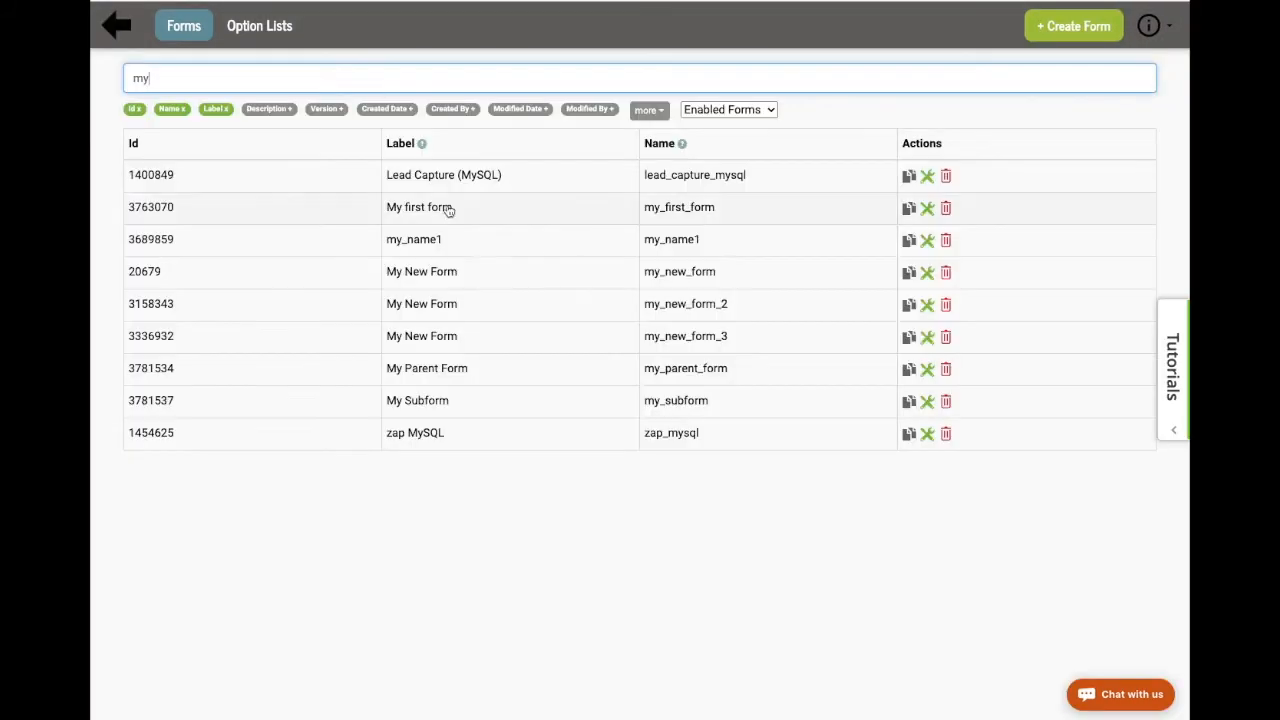
left_click(463, 400)
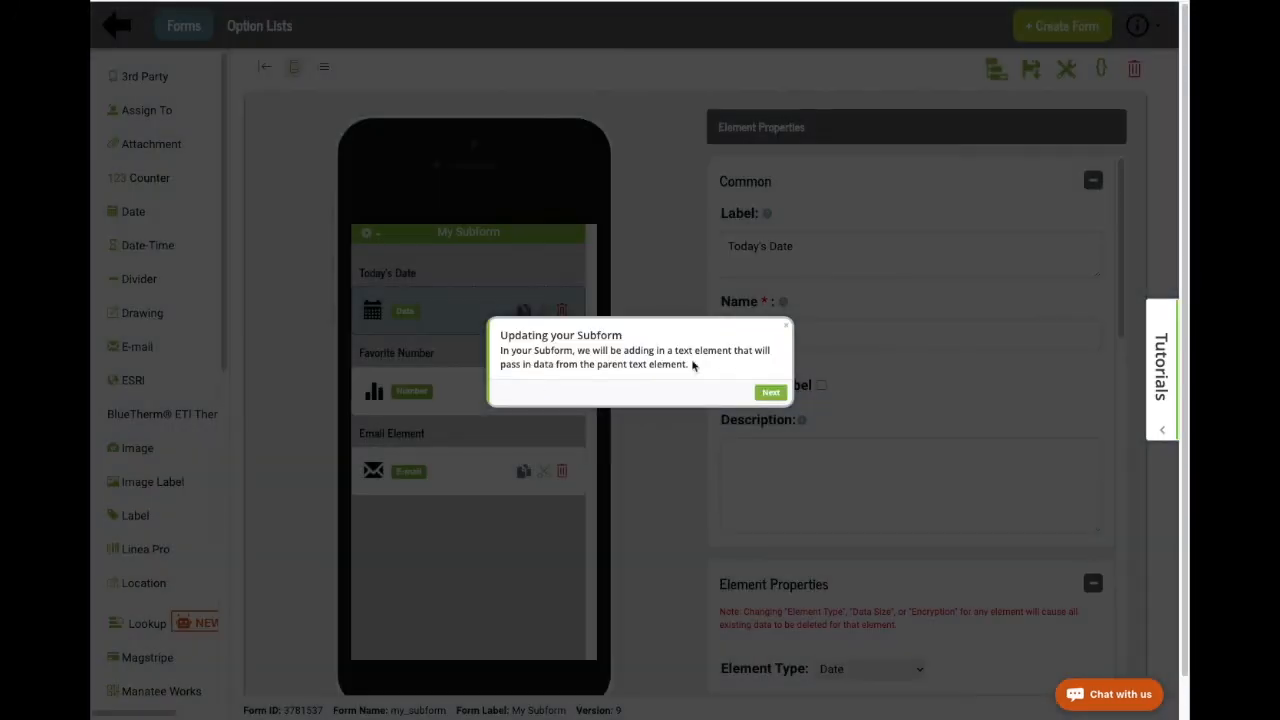
Add a Text element labelled "Passed from parent" to My Subform and base its name on the label.
left_click(770, 392)
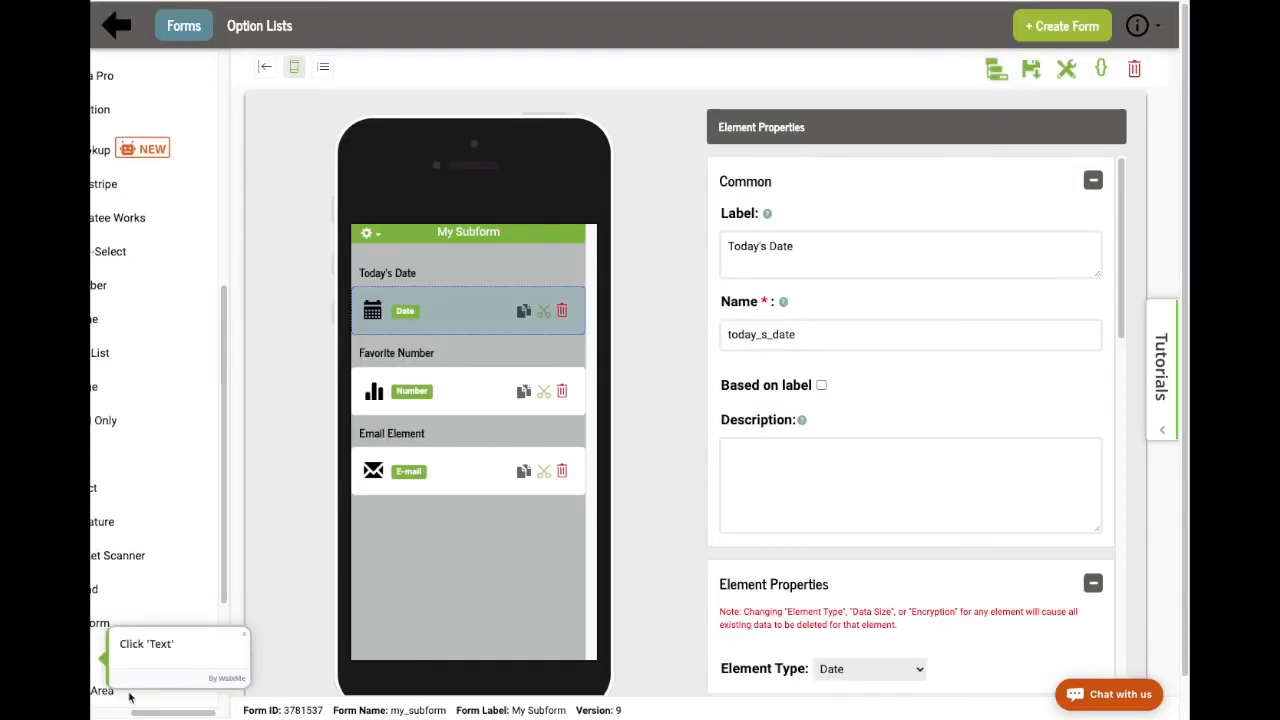
left_click_drag(148, 713, 124, 713)
left_click(111, 657)
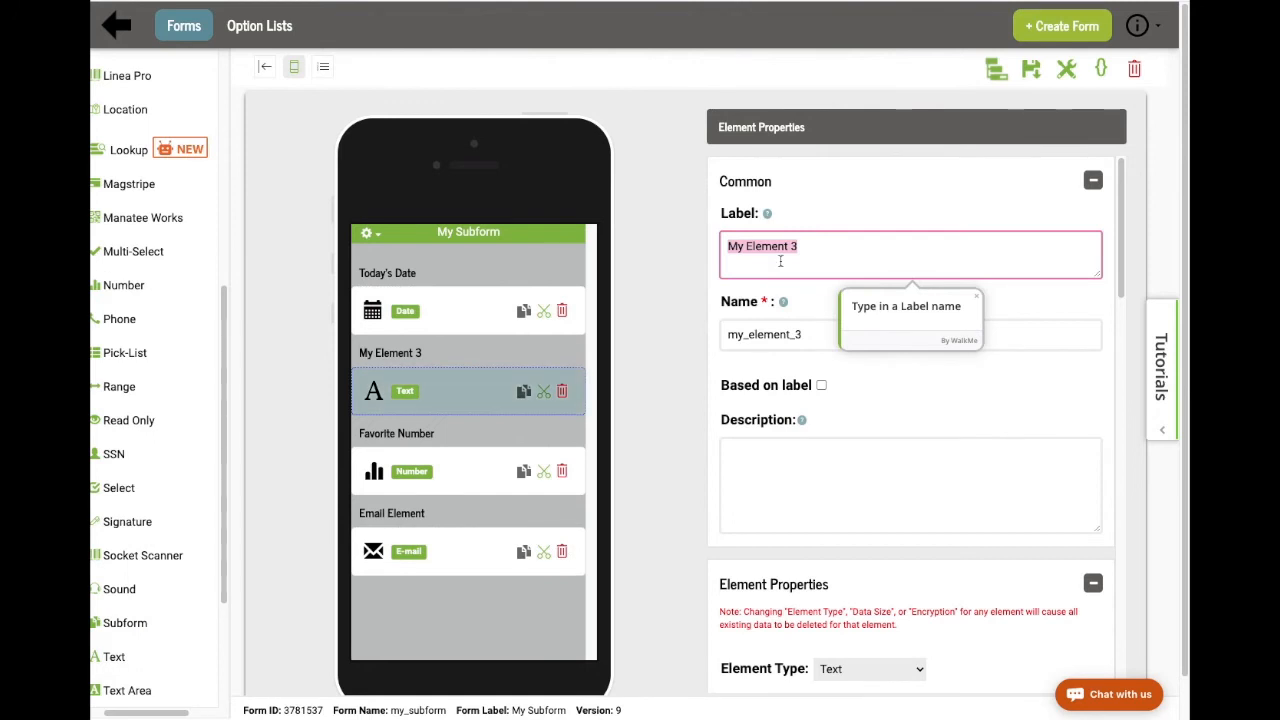
type("Passed from parent")
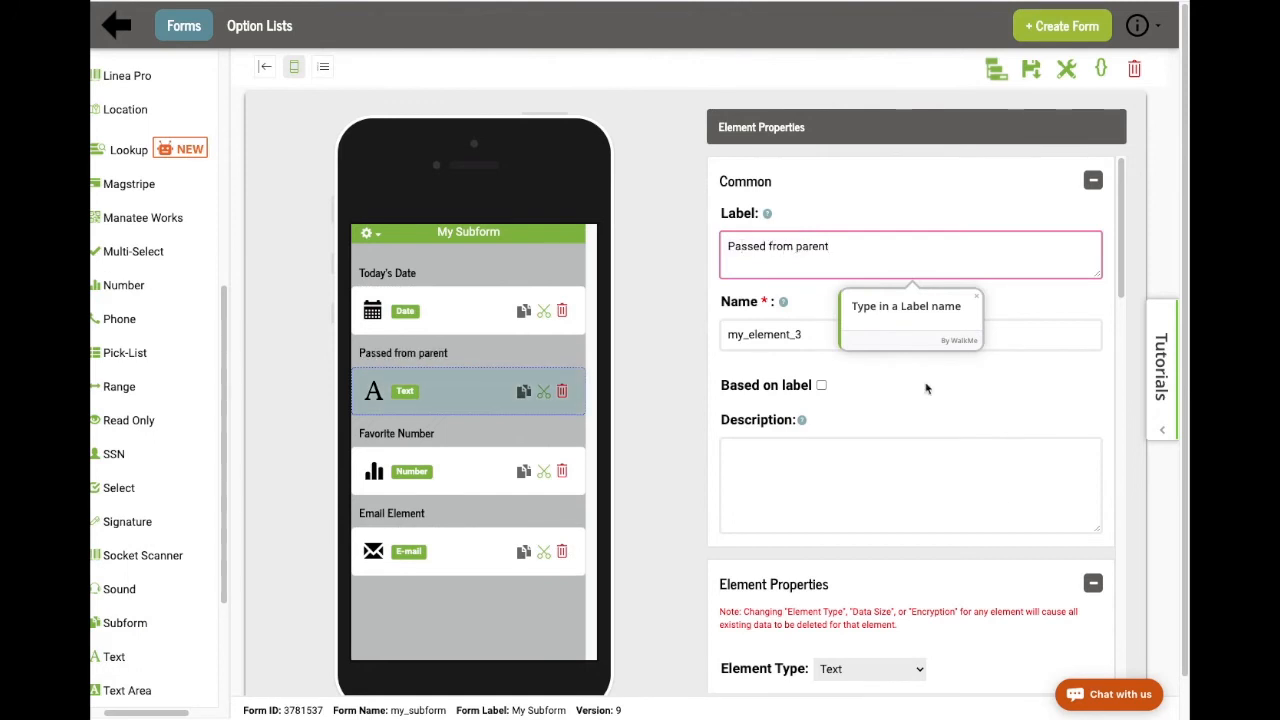
left_click(820, 386)
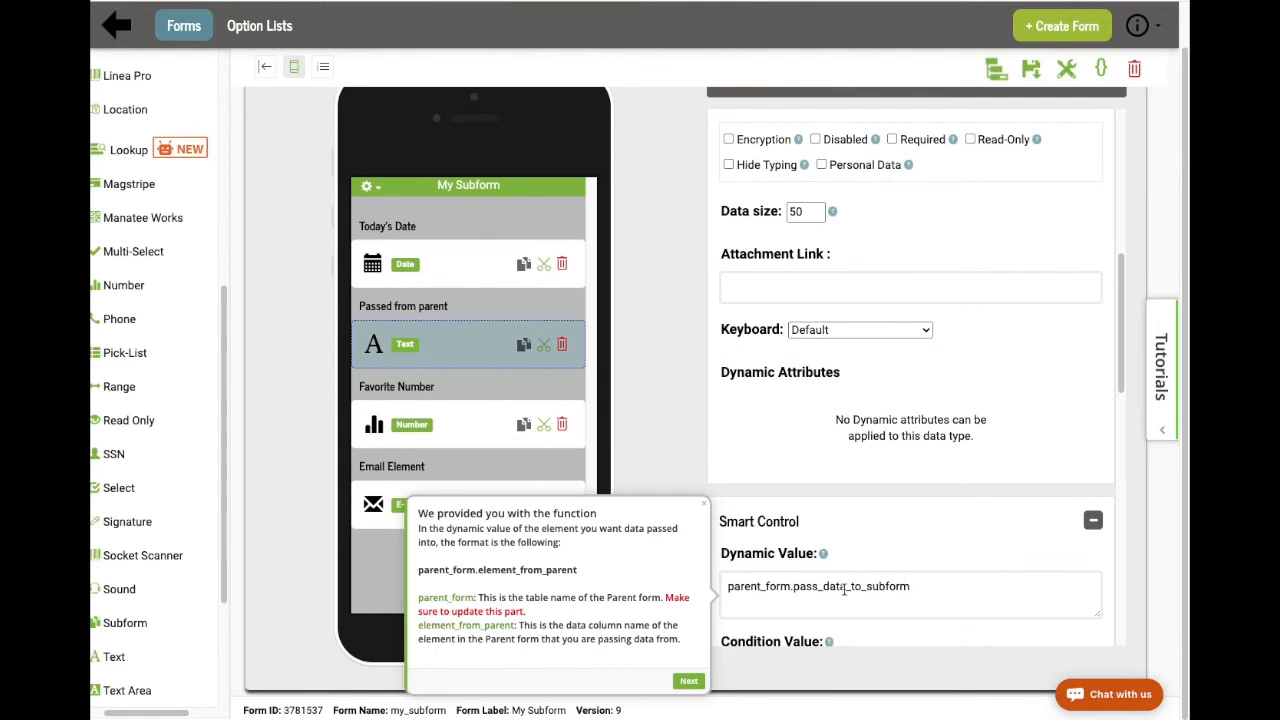
Correct the parent form name in the Passed from parent element's dynamic value so it reads my_parent_form.pass_data_to_subform.
left_click(730, 586)
type("my_")
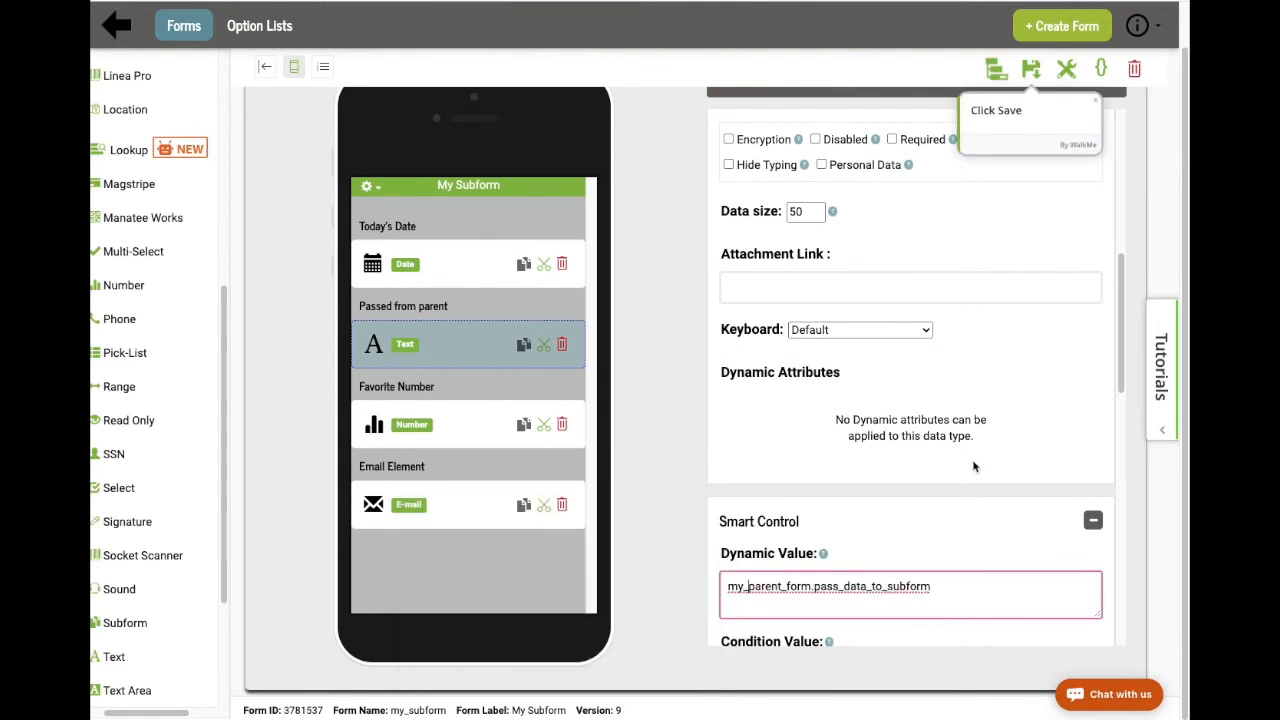
scroll(1016, 591, "up", 1)
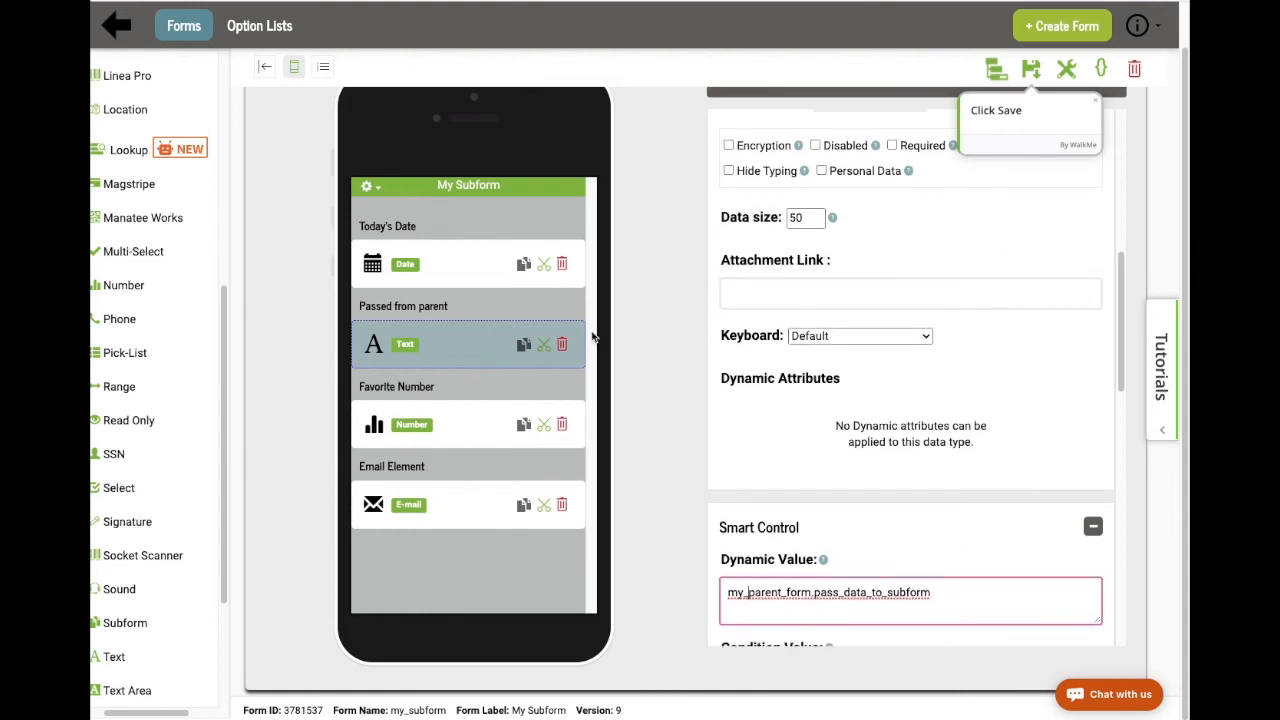
Move Passed from parent to the end of My Subform, below Email Element, save the form and finish the walkthrough.
left_click_drag(490, 350, 467, 521)
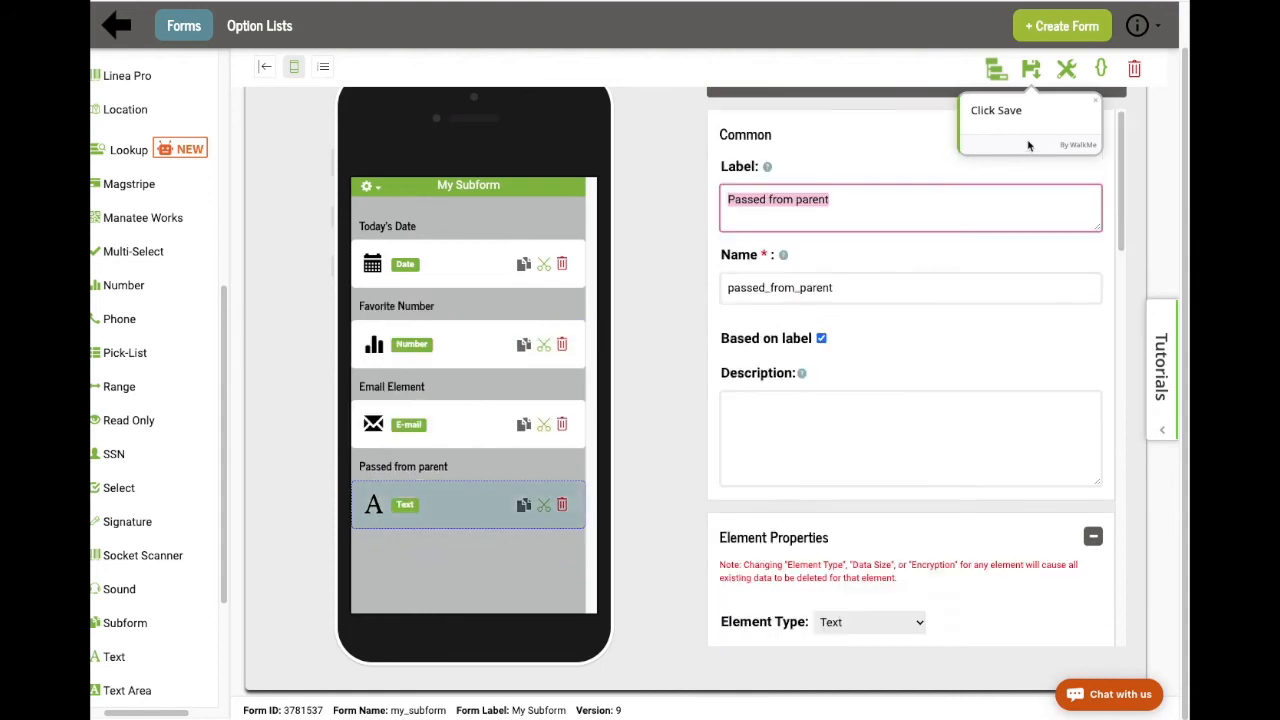
left_click(1032, 69)
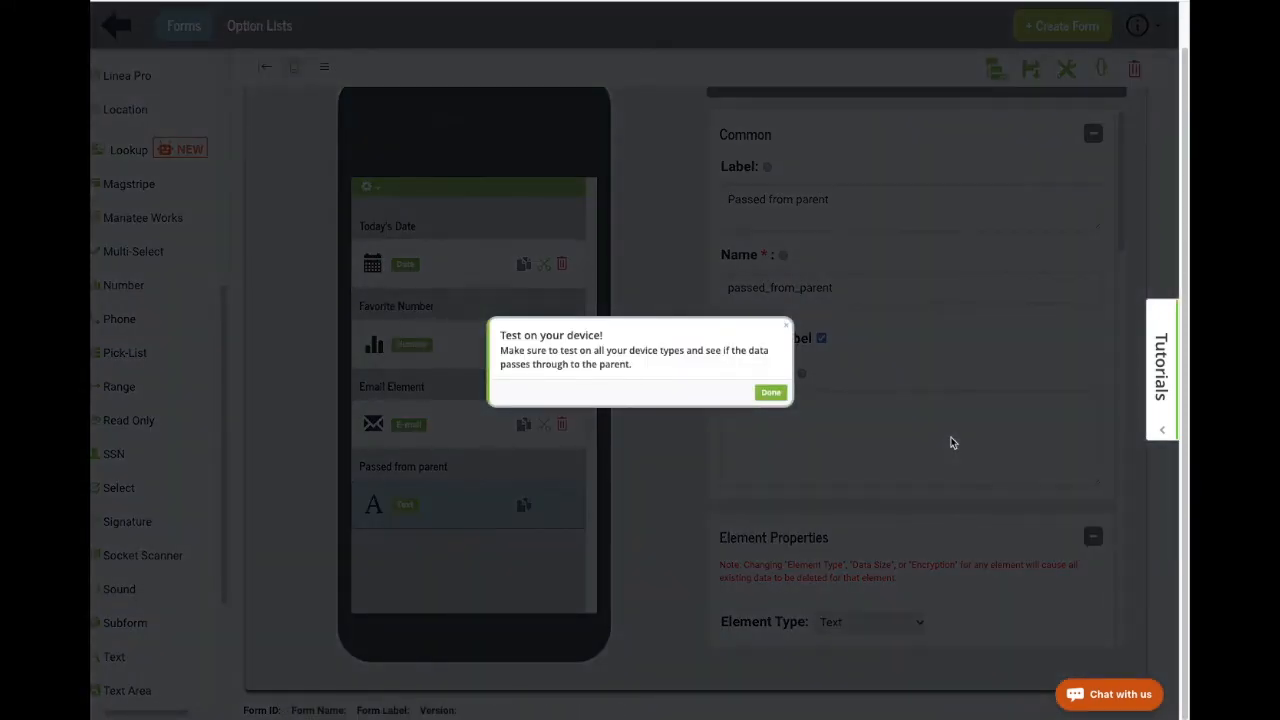
left_click(771, 392)
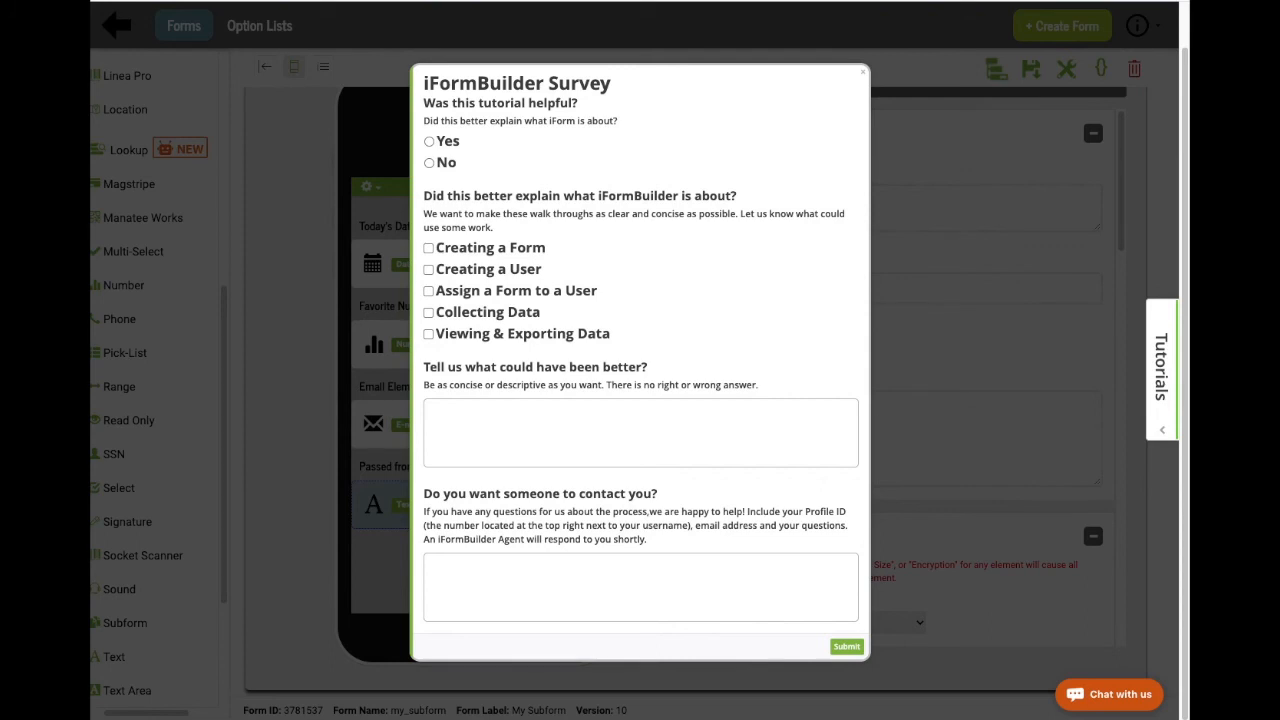
View the list of tutorial help topics and close it.
left_click(1160, 325)
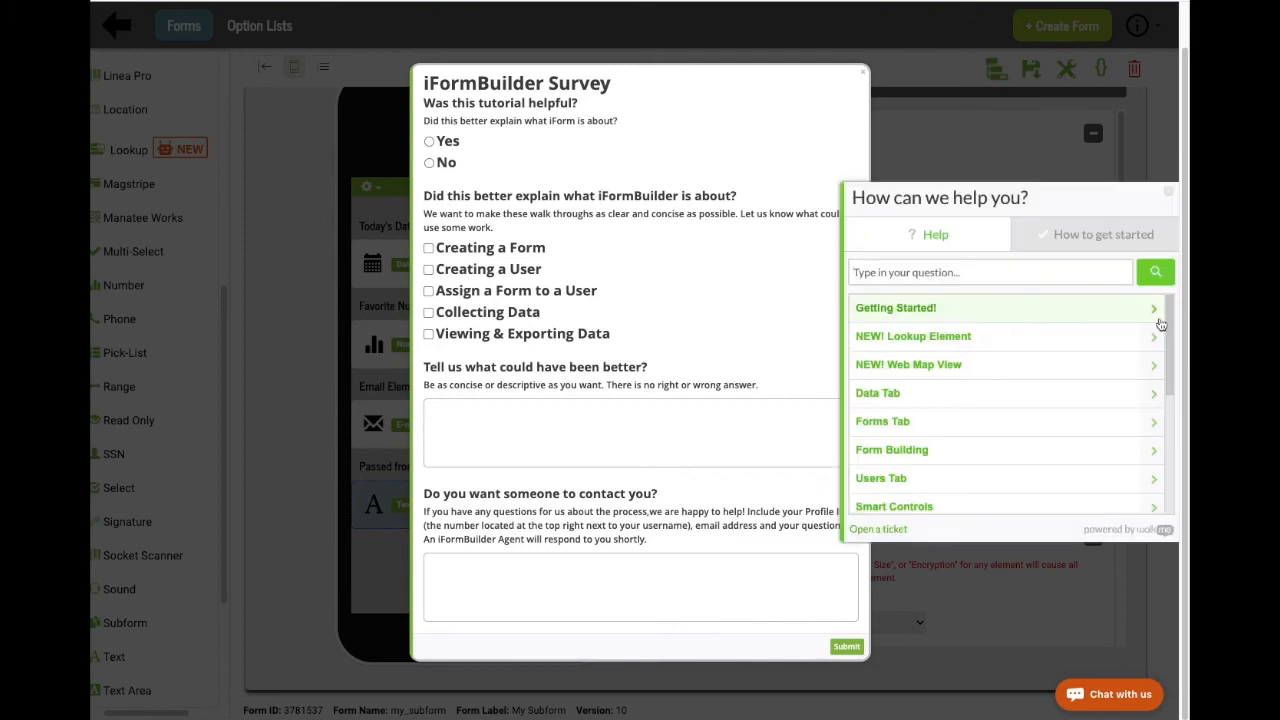
left_click(1170, 193)
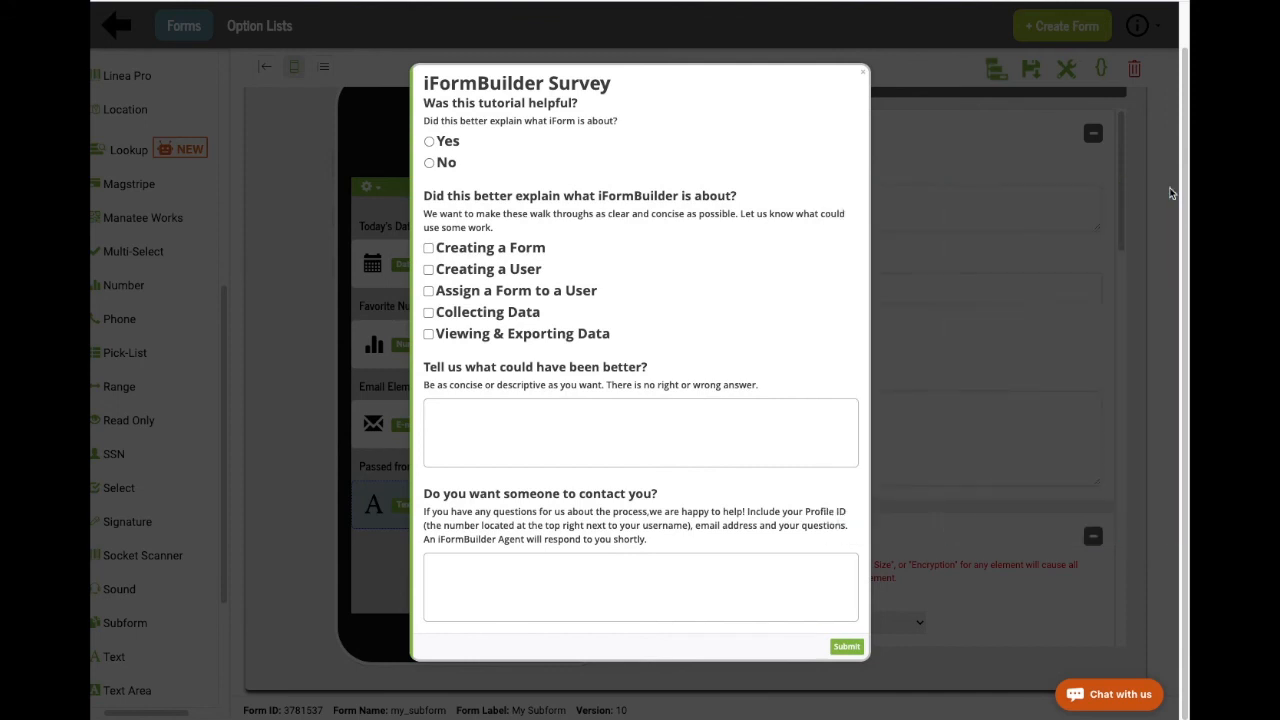